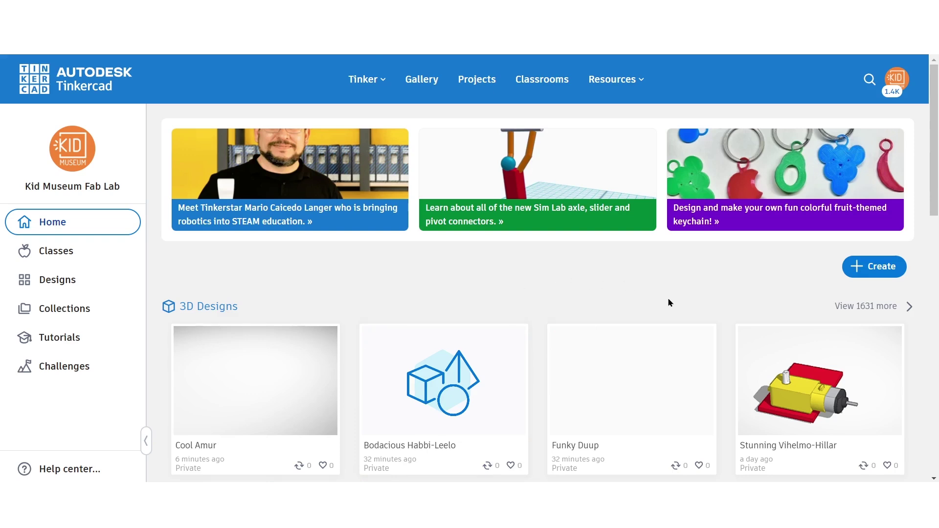
Step: Start a new 3D design from the Create menu and select its name for editing
left_click(866, 275)
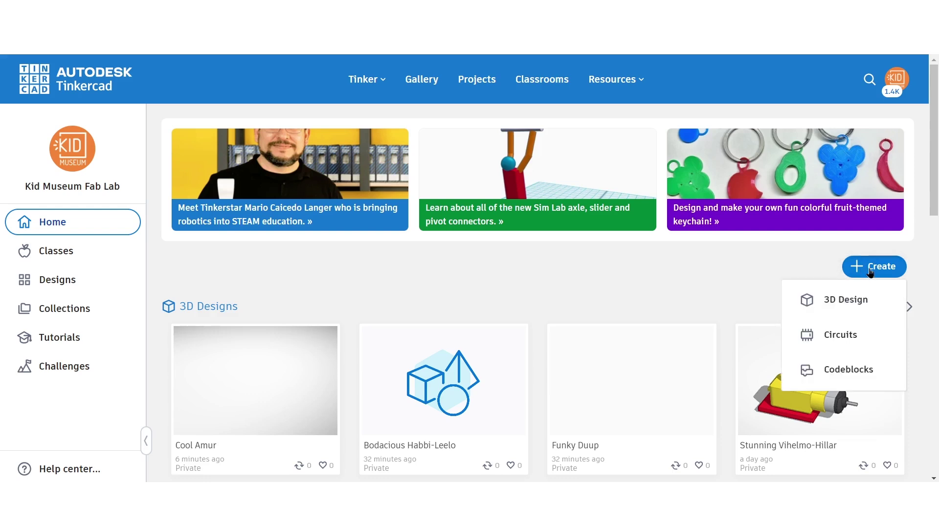
left_click(847, 299)
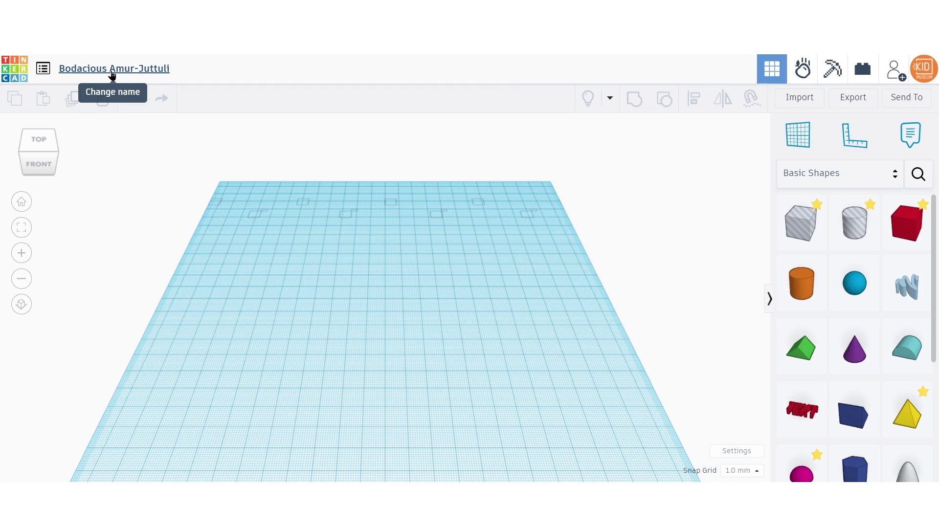
left_click(112, 71)
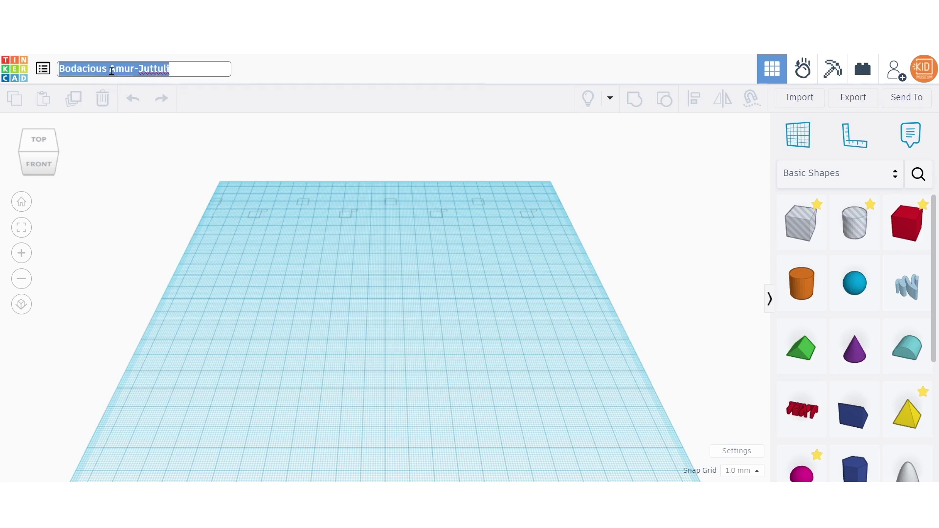
Step: Set the design title to 'Project+Name'
type("Project+")
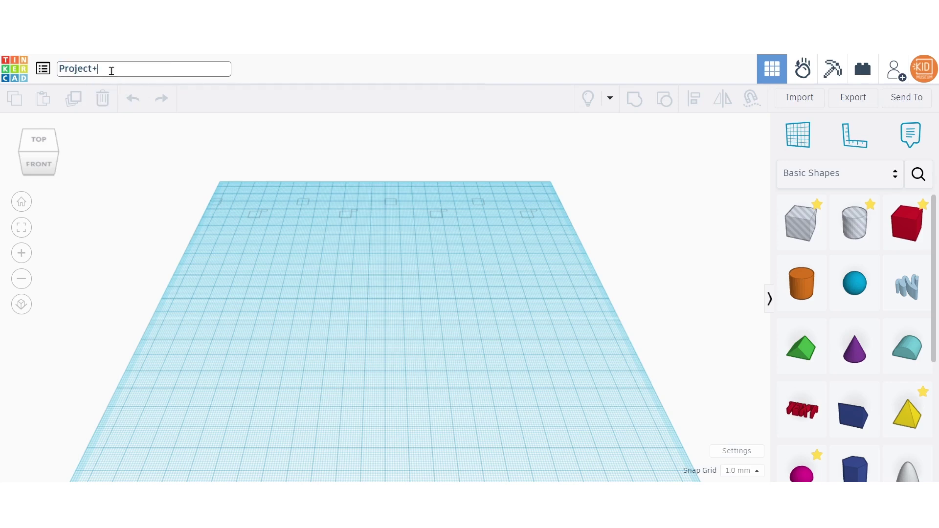
type("Name")
key("Return")
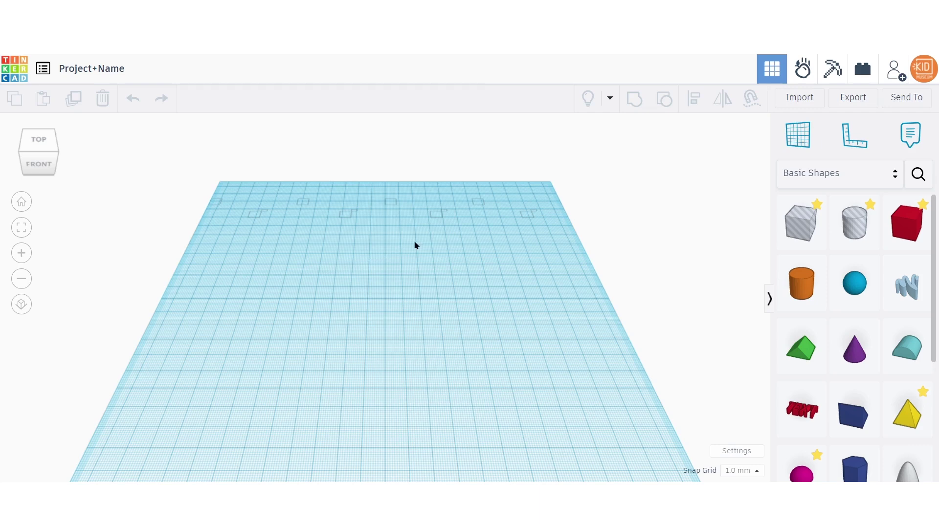
right_click_drag(415, 245, 406, 264)
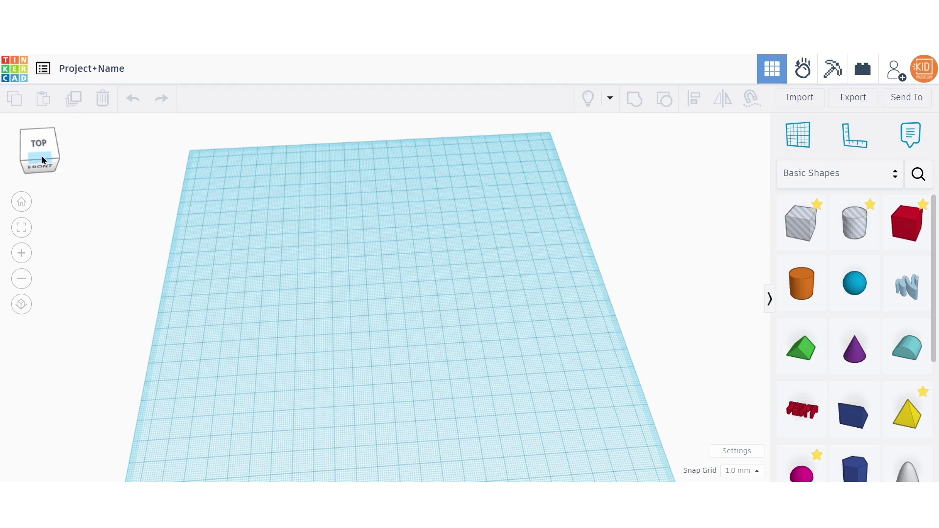
mouse_move(39, 155)
left_mouse_down()
mouse_move(36, 145)
mouse_move(43, 159)
left_mouse_up()
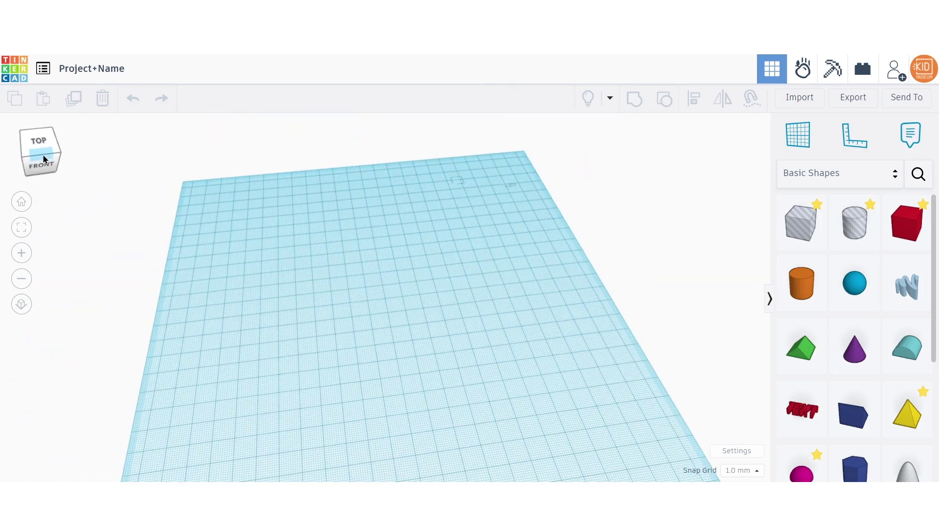
left_click(43, 159)
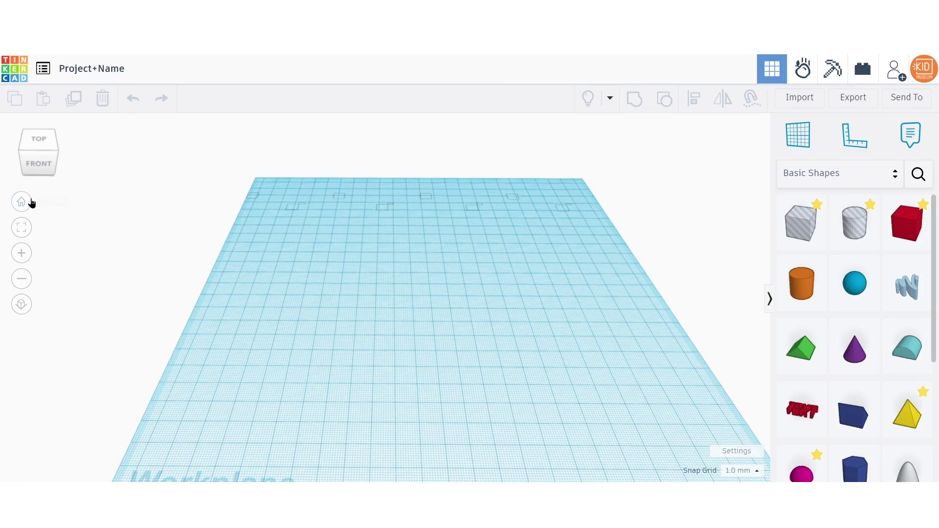
left_click(22, 203)
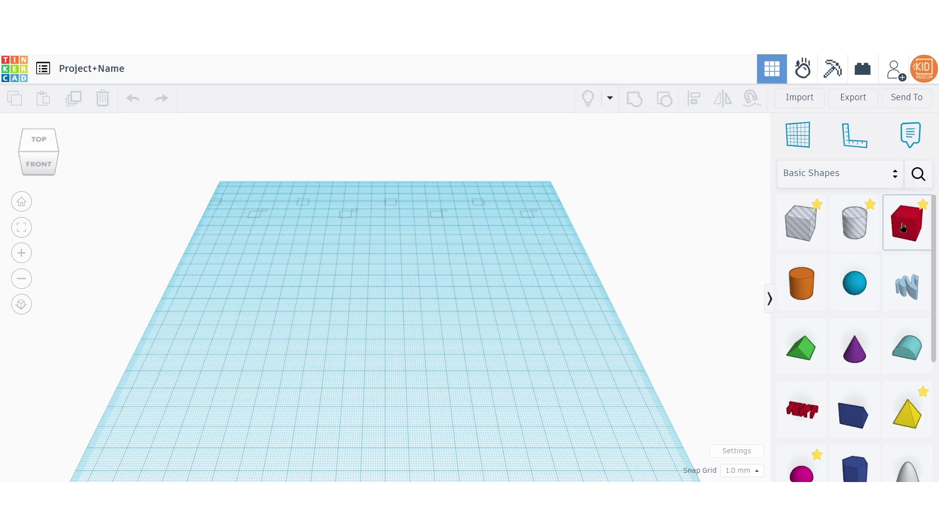
left_click_drag(903, 228, 361, 311)
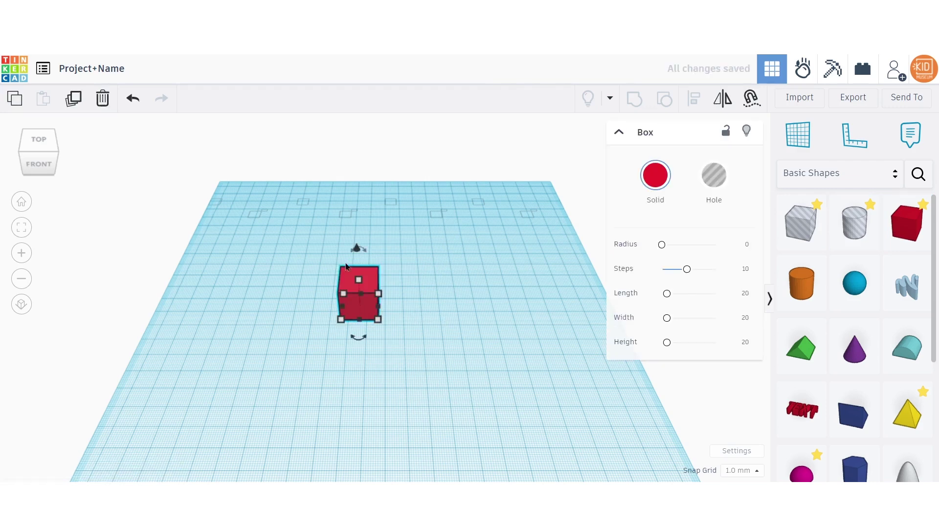
Step: Stretch the red box to 42 mm by 105 mm, enlarge its footprint, and move it front-left
mouse_move(377, 308)
mouse_move(362, 294)
left_click_drag(360, 293, 369, 239)
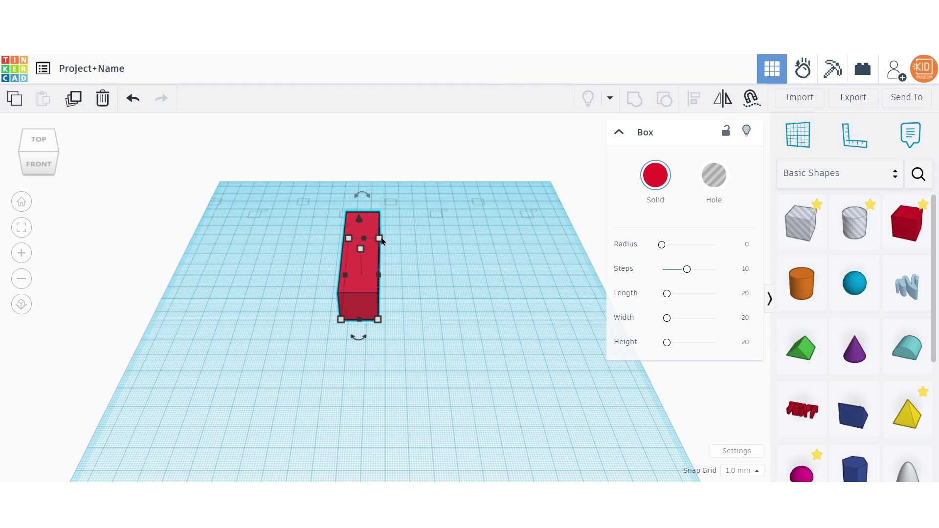
left_click_drag(379, 239, 535, 240)
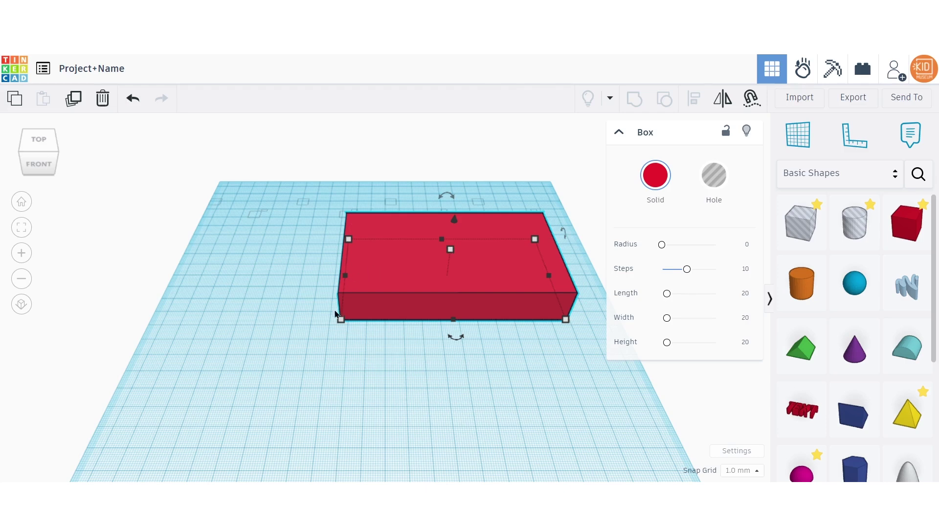
left_click_drag(341, 321, 366, 309)
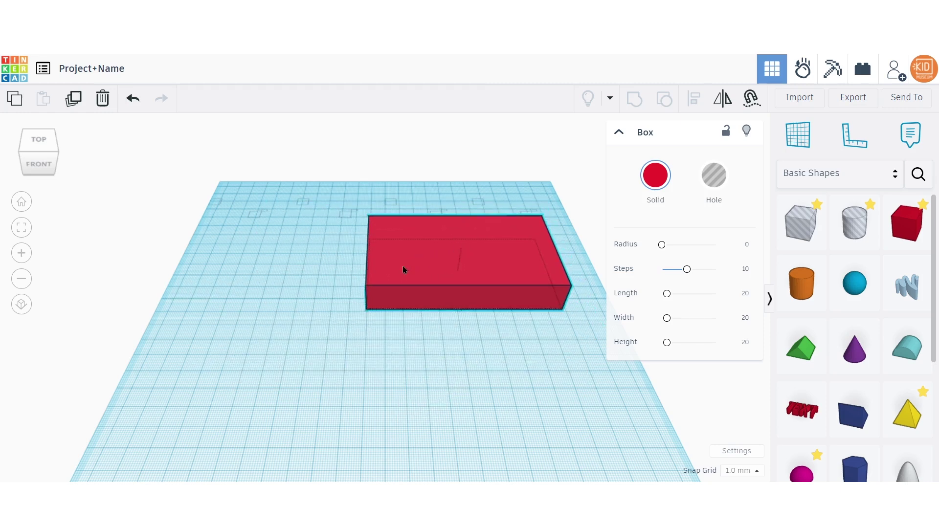
left_click_drag(403, 269, 335, 290)
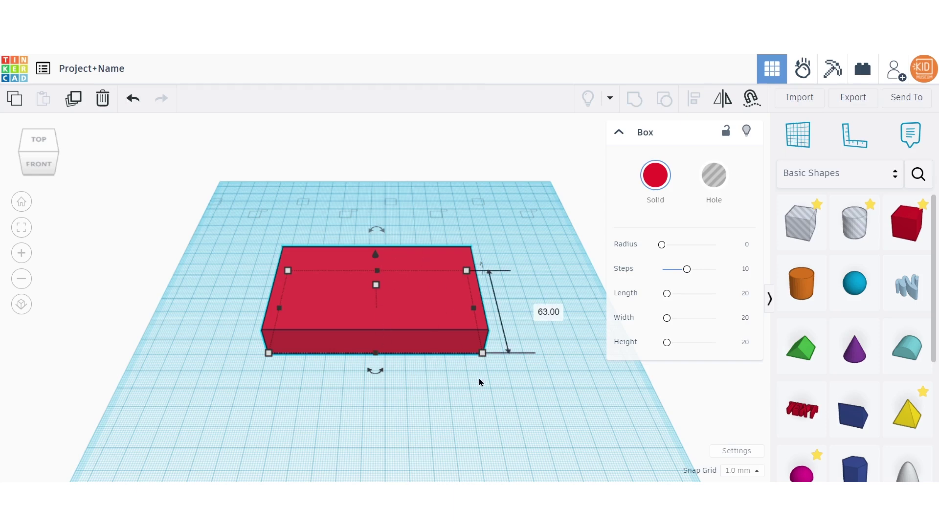
right_click_drag(479, 383, 497, 350)
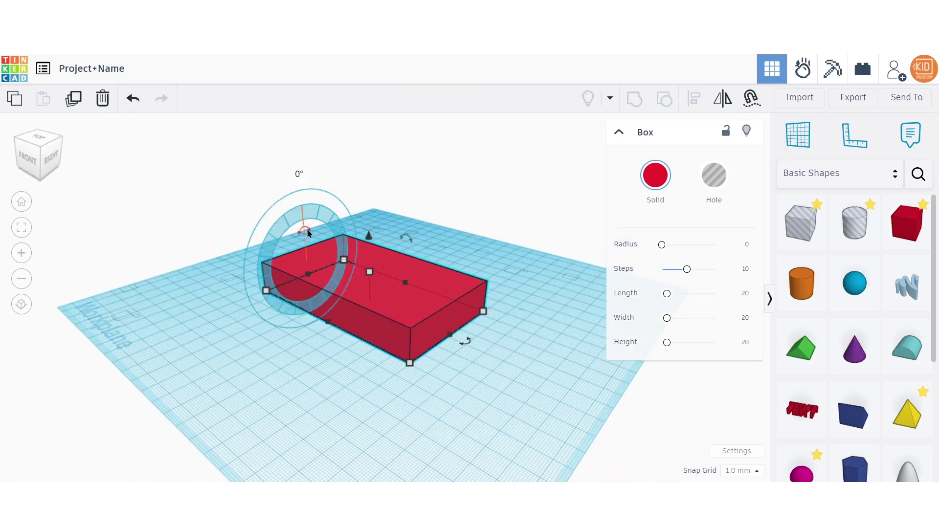
Step: Rotate the red slab onto its edge so it stands upright
mouse_move(413, 240)
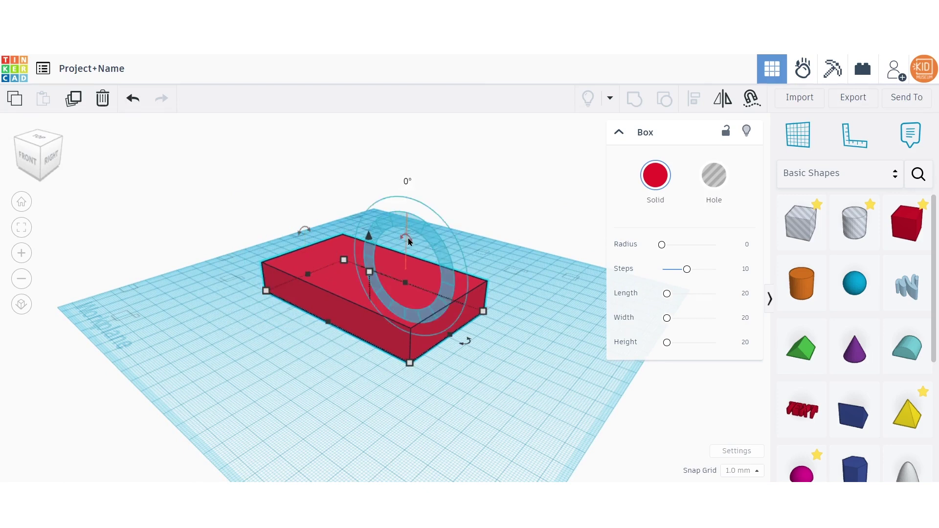
left_click_drag(409, 241, 427, 313)
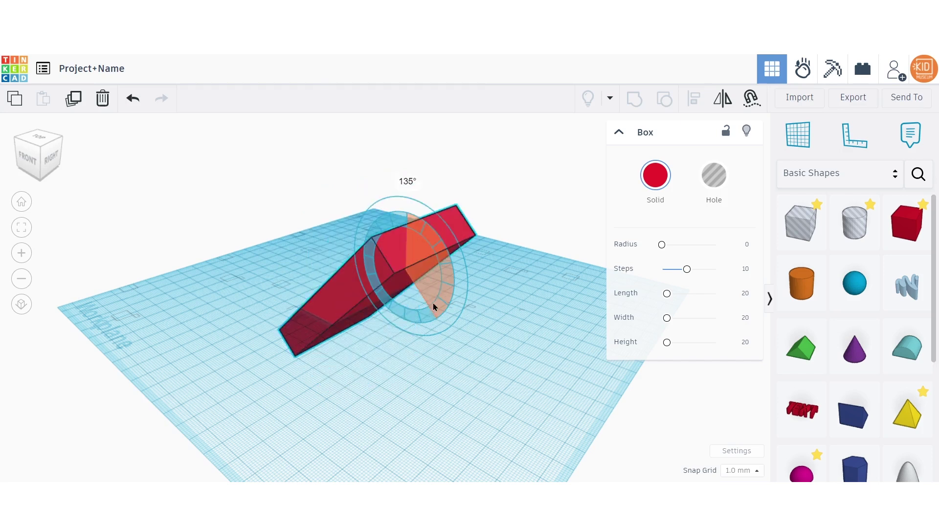
left_click_drag(433, 304, 506, 307)
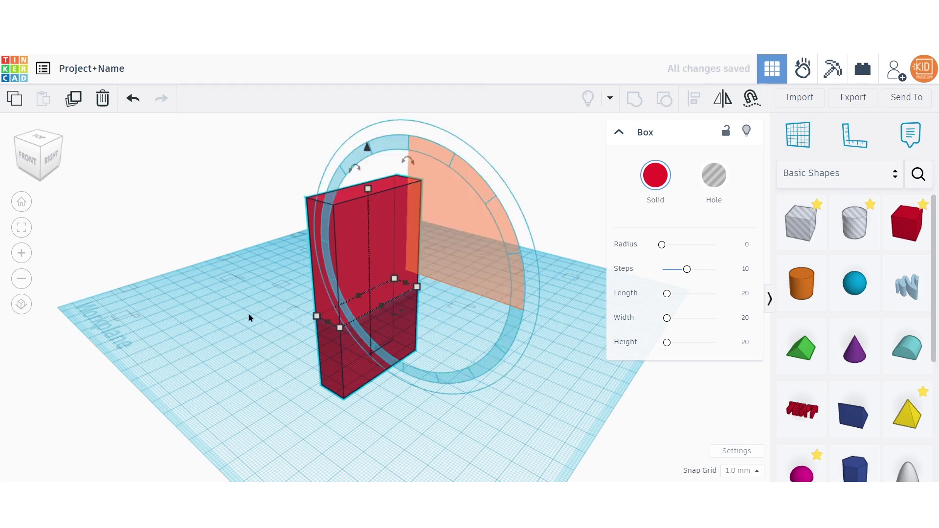
Step: Orbit to an elevated front view of the upright box and select it
left_click(249, 300)
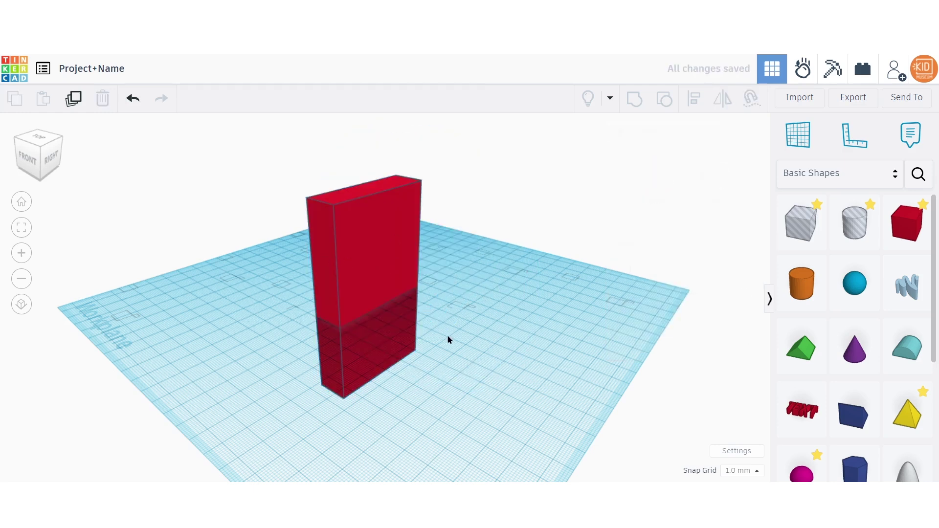
left_click(44, 161)
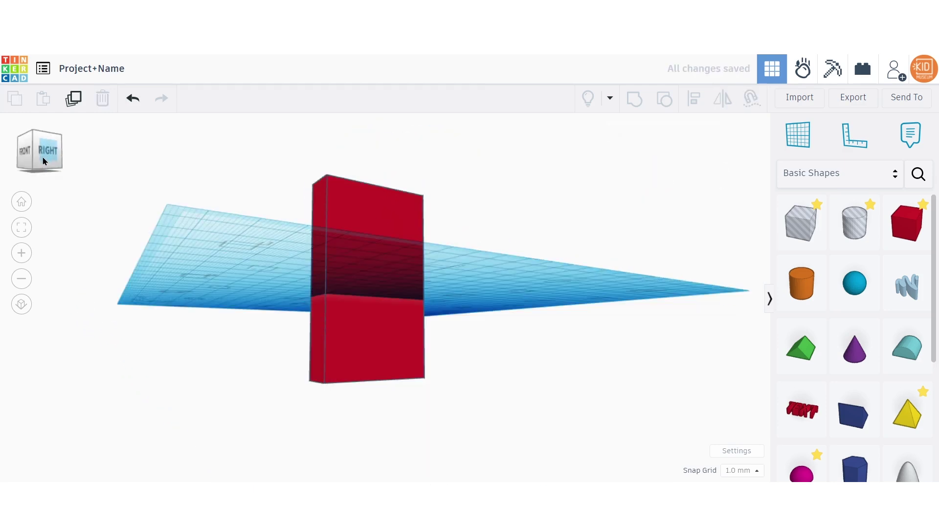
left_click(43, 161)
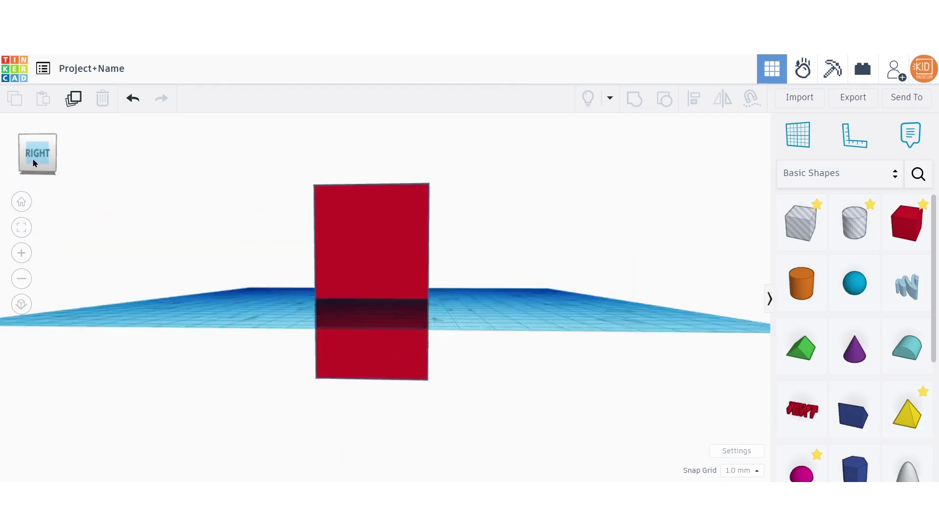
left_click_drag(35, 163, 42, 167)
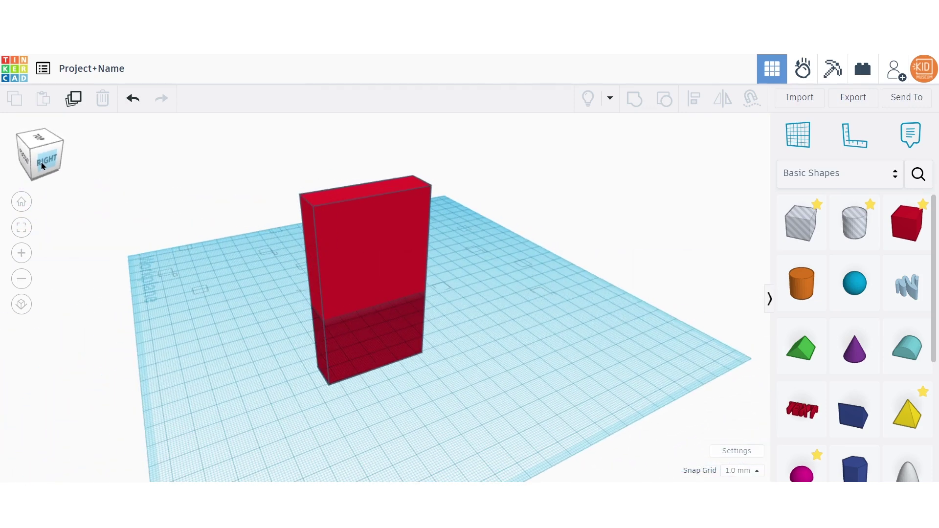
left_click_drag(42, 167, 370, 241)
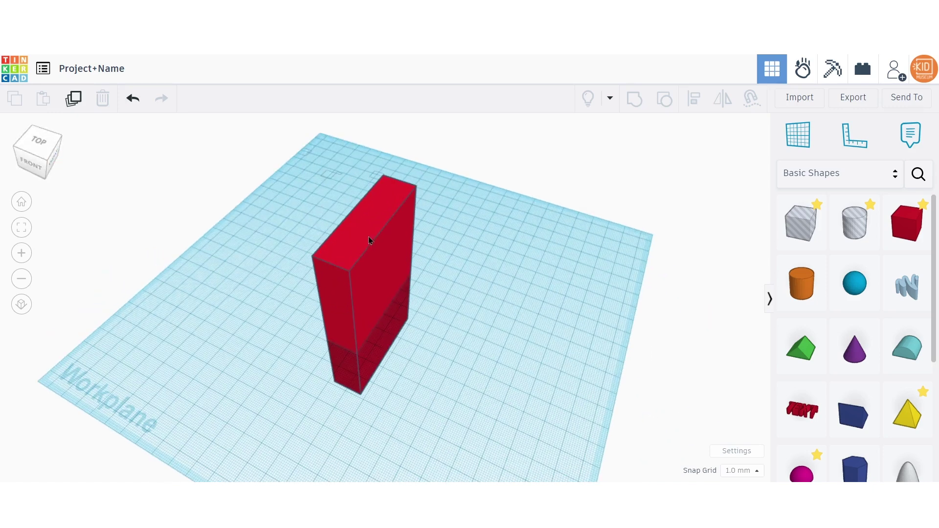
left_click(368, 237)
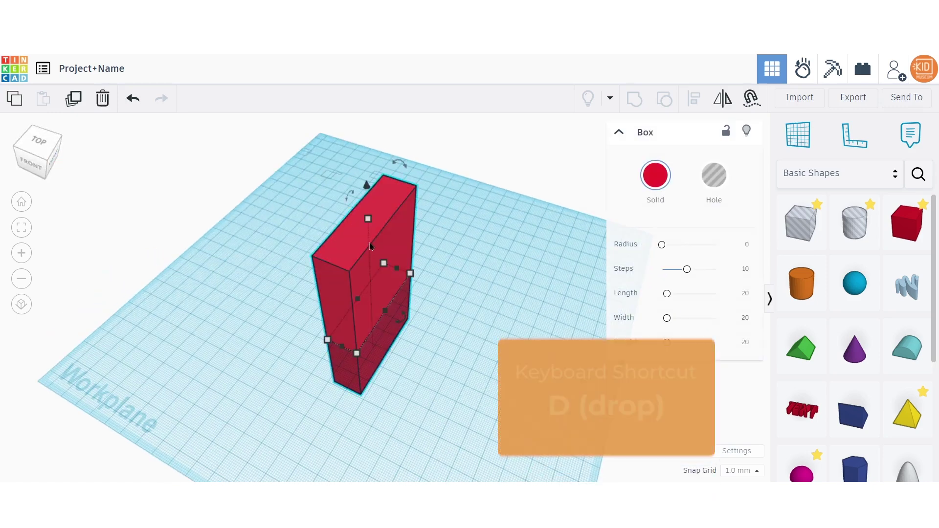
Step: Drop the red box onto the workplane with D, view from the front, and add a cone
key("d")
left_click(31, 164)
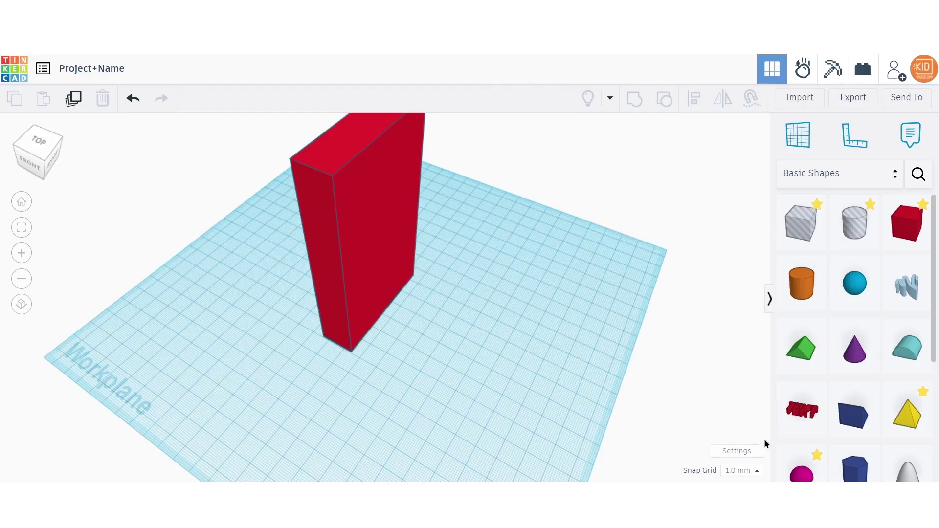
left_click_drag(859, 351, 430, 344)
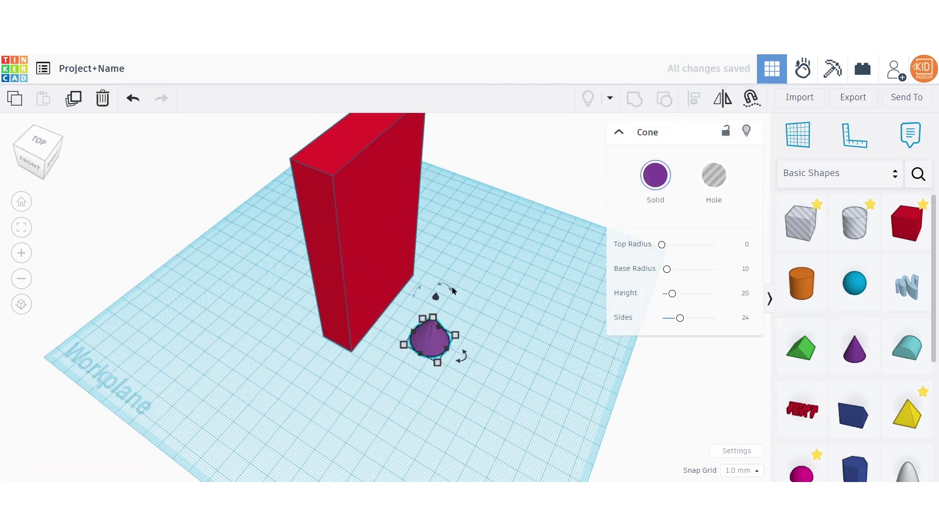
Step: Tip the cone 90° onto its side beside the box base, undoing a stray box move
left_click_drag(450, 289, 530, 361)
left_click_drag(406, 327, 399, 287)
left_click(377, 379)
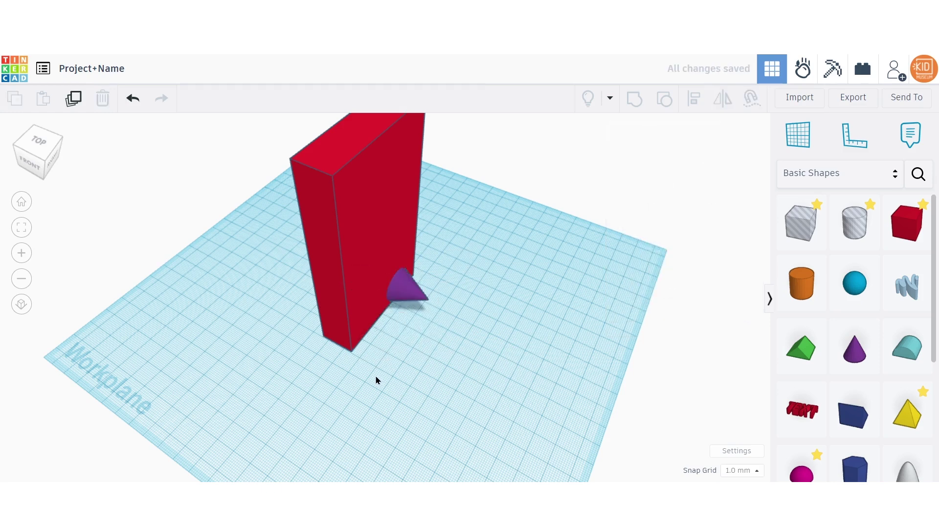
mouse_move(356, 221)
left_mouse_down()
mouse_move(317, 233)
mouse_move(250, 198)
mouse_move(323, 266)
mouse_move(353, 242)
mouse_move(345, 209)
mouse_move(351, 229)
mouse_move(347, 219)
left_mouse_up()
key("ctrl+z")
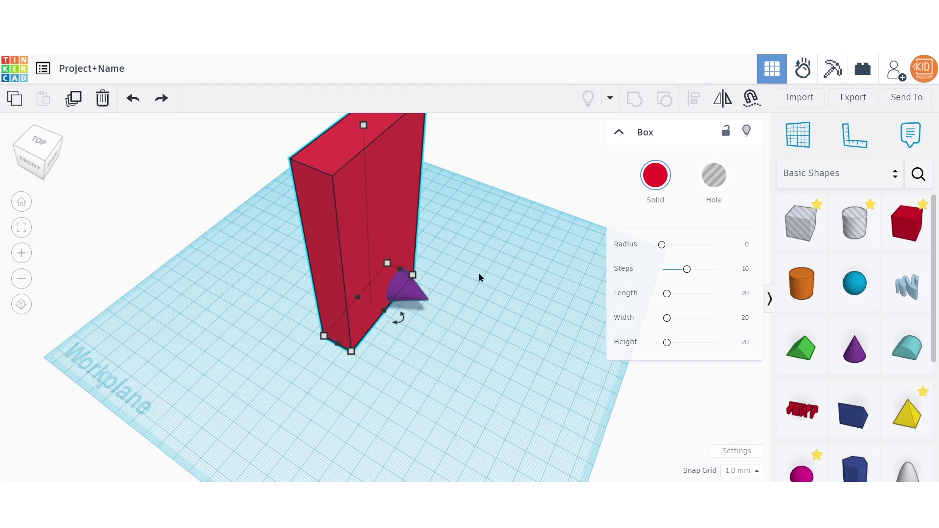
Step: Select the box and cone together, group them, and move the group
left_click(453, 322)
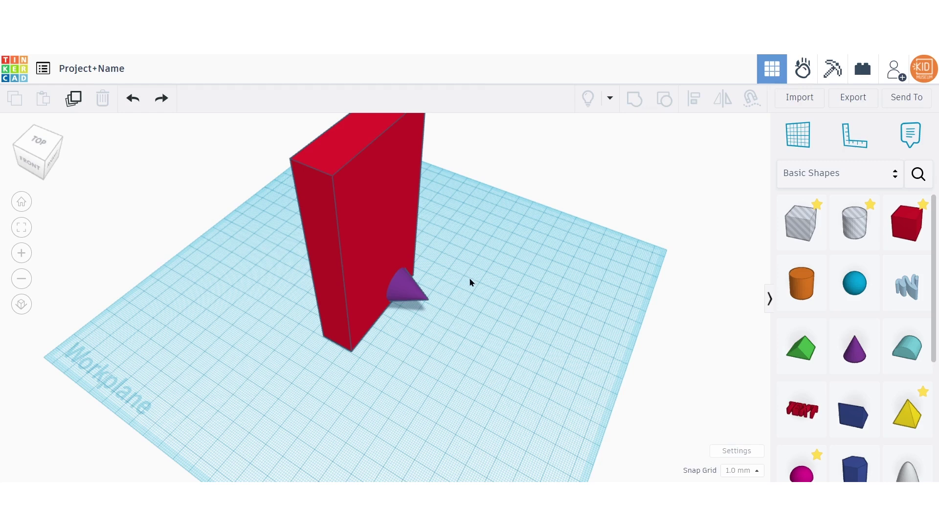
left_click_drag(470, 280, 259, 323)
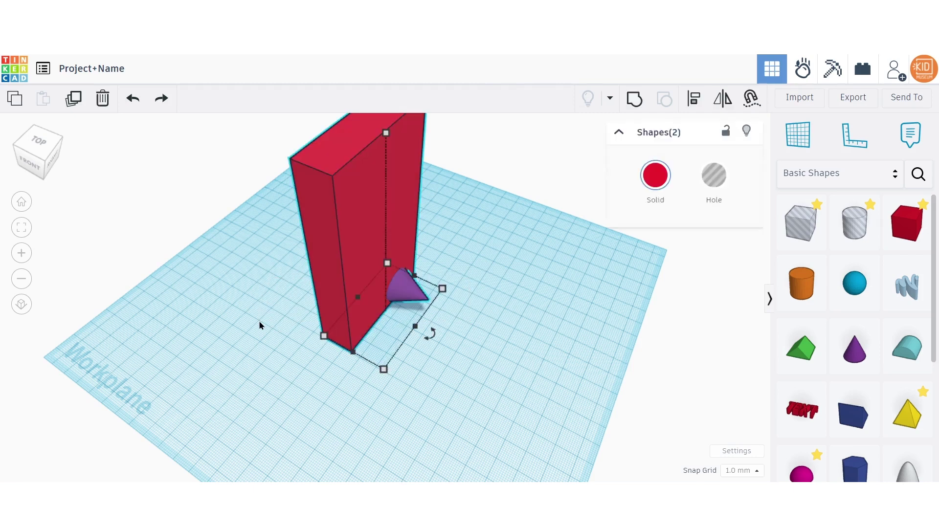
left_click(634, 99)
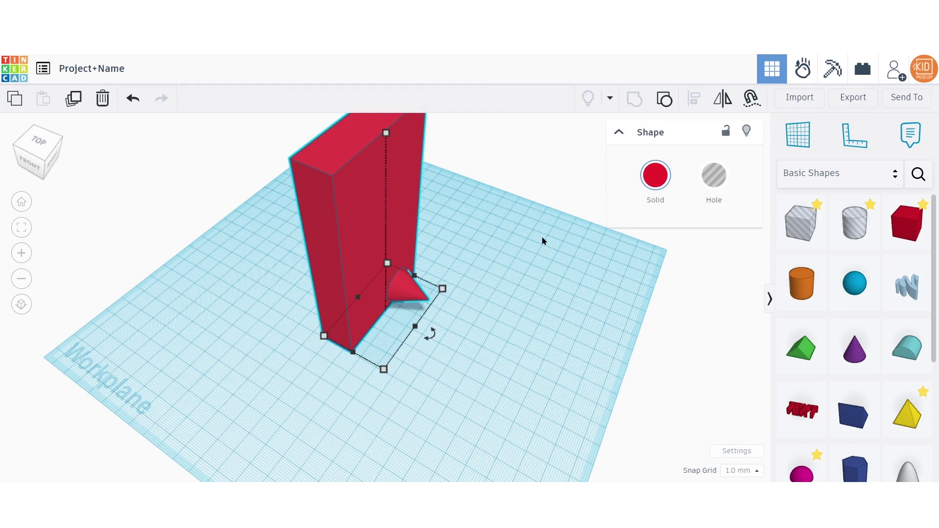
left_click(513, 277)
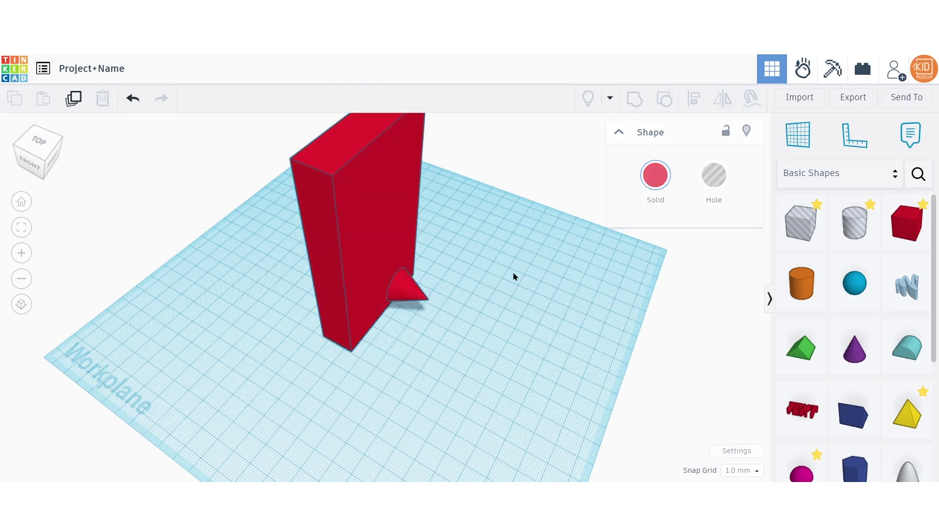
key("ctrl+a")
left_click_drag(387, 158, 418, 217)
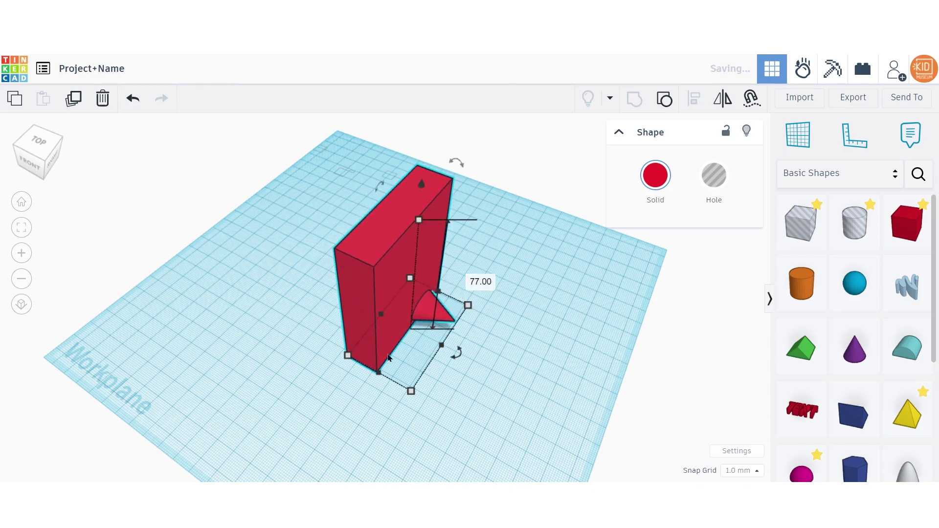
Step: Lower the group's height to about 77 mm, undo the footprint change, and reselect it
left_click_drag(410, 391, 432, 373)
key("ctrl+z")
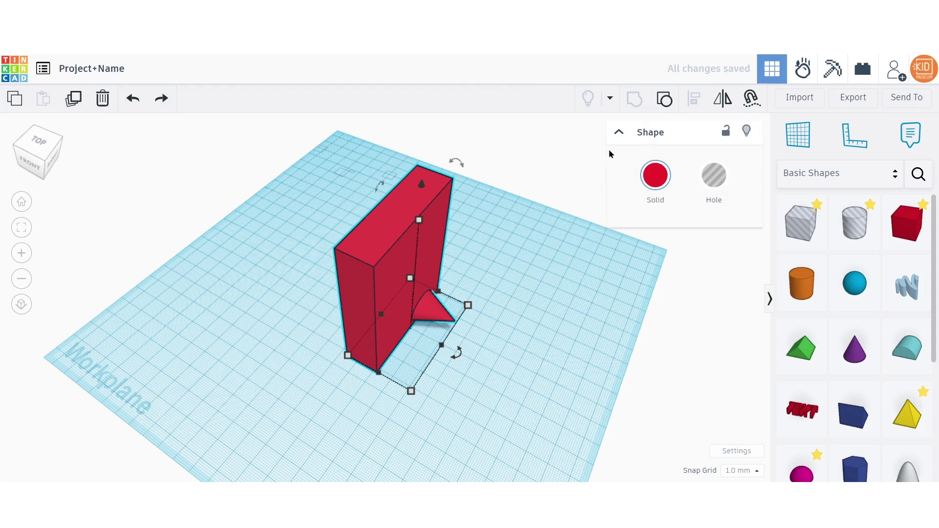
left_click(294, 207)
left_click_drag(255, 177, 523, 393)
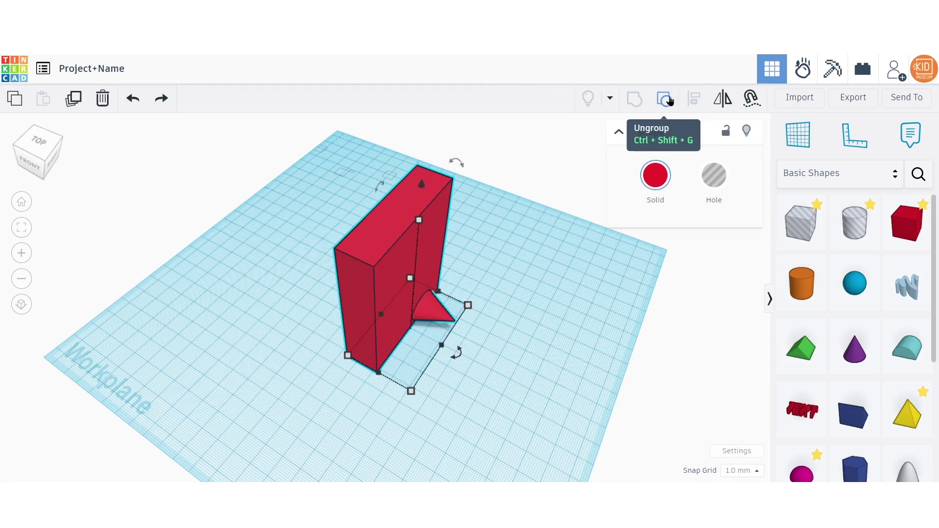
Step: Ungroup the shape back into the separate red box and purple cone
left_click(668, 100)
left_click(549, 332)
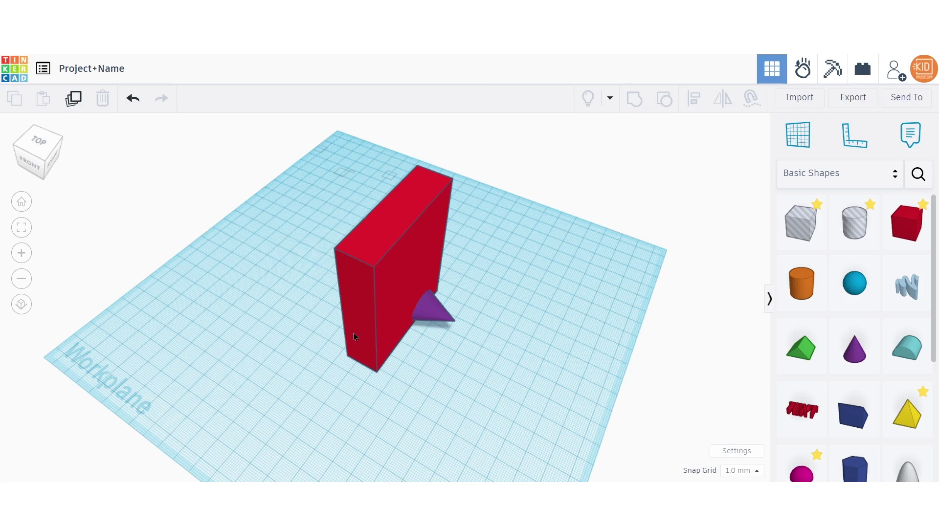
Step: Colour the box dark teal and make it transparent
left_click(388, 313)
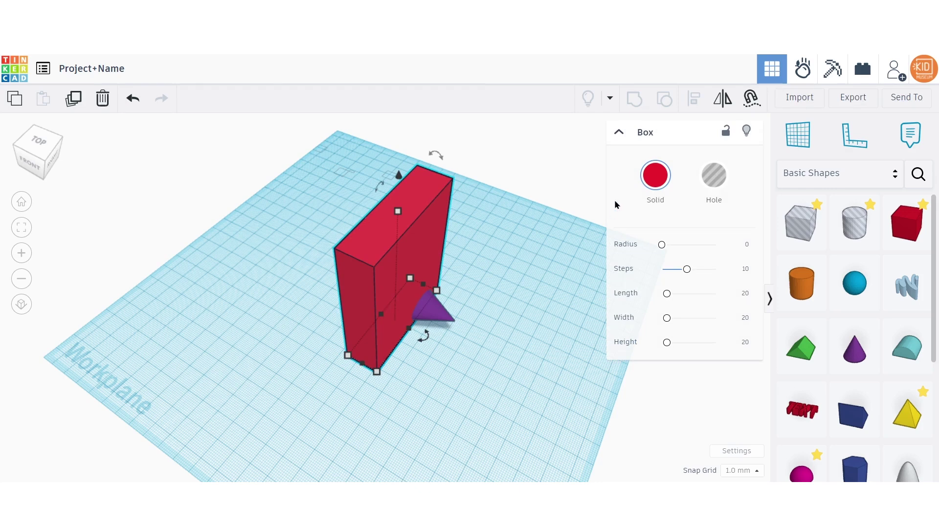
left_click(656, 176)
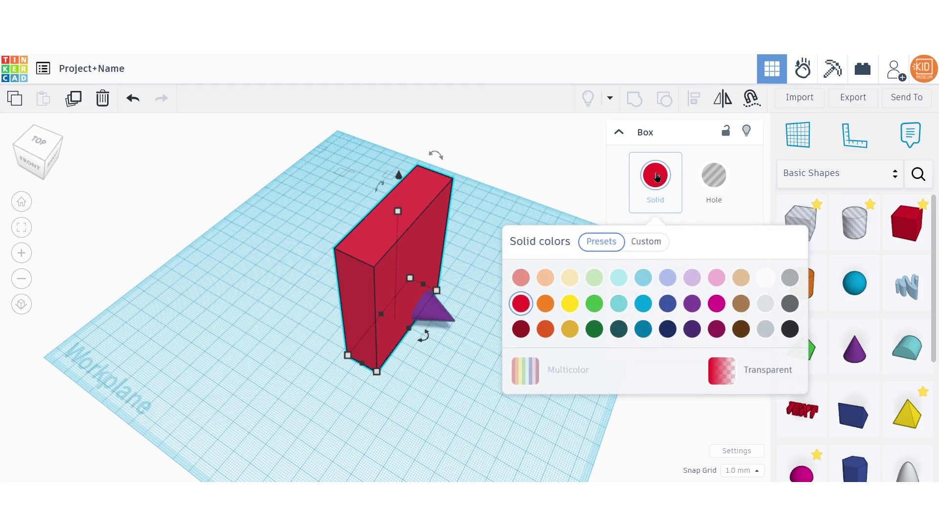
left_click(716, 304)
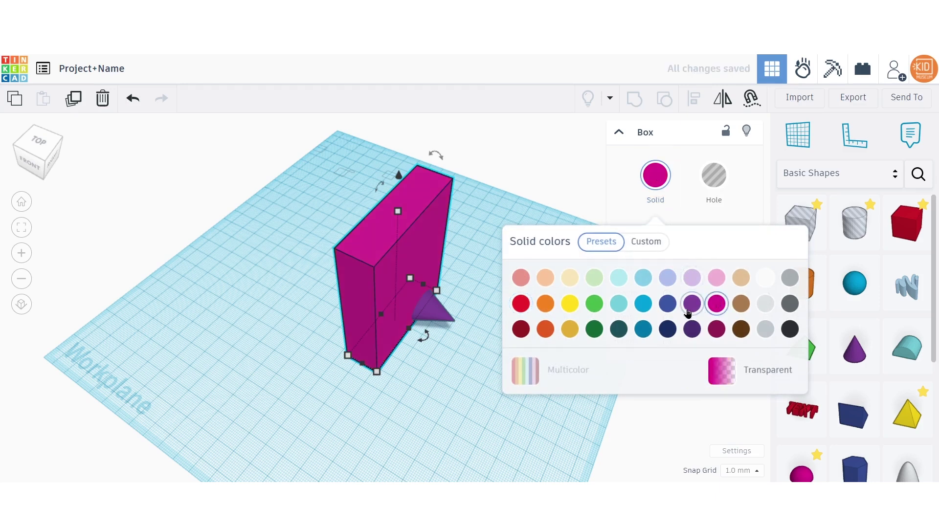
left_click(691, 304)
left_click(690, 330)
left_click(667, 329)
left_click(618, 329)
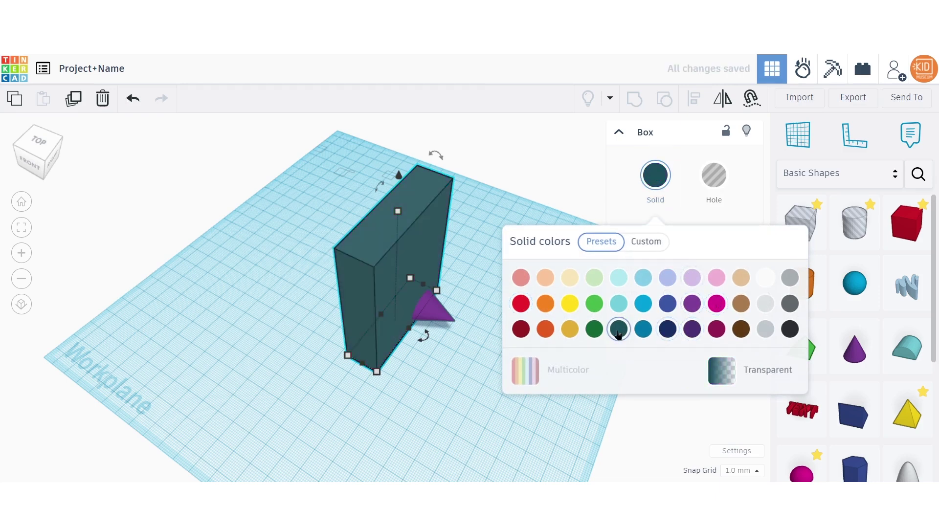
left_click(735, 372)
left_click(470, 437)
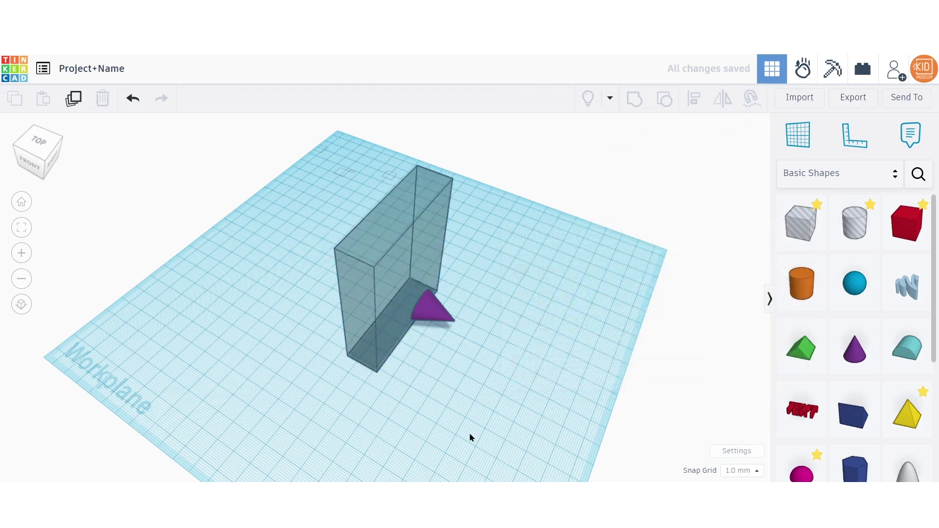
Step: Group the wall and cone into one shape and set it to Multicolor
left_click_drag(472, 356, 399, 266)
left_click(635, 100)
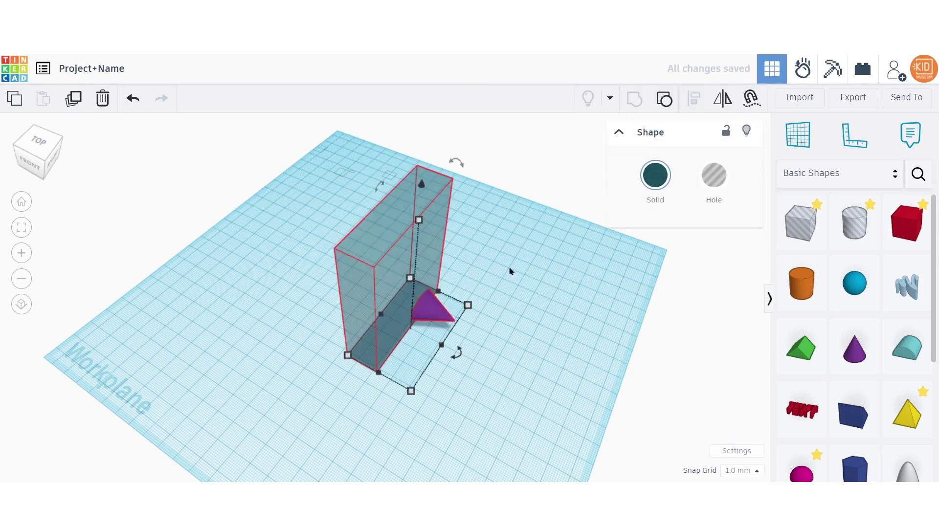
left_click(518, 278)
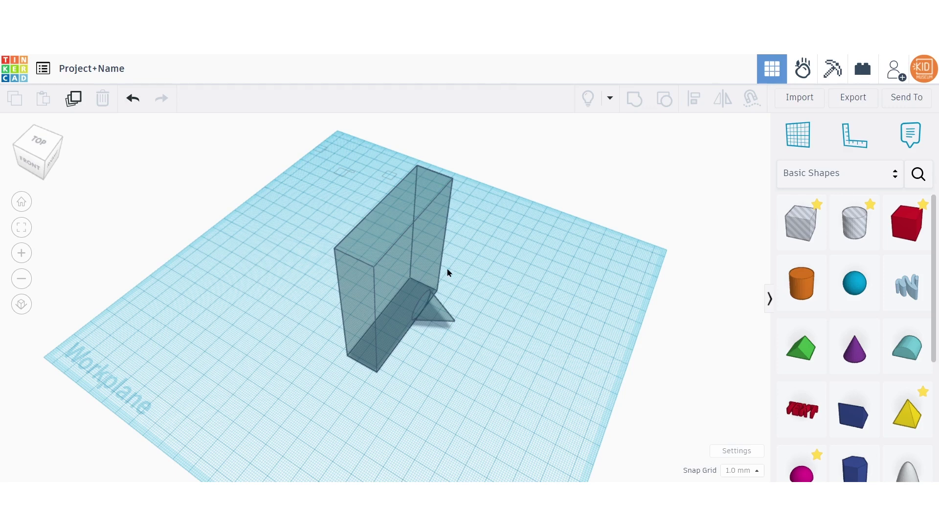
left_click(442, 313)
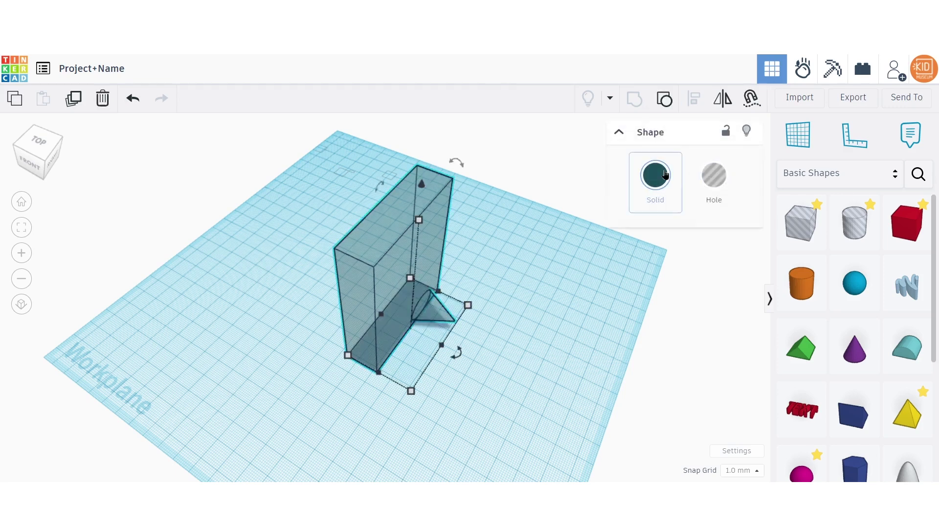
left_click(664, 175)
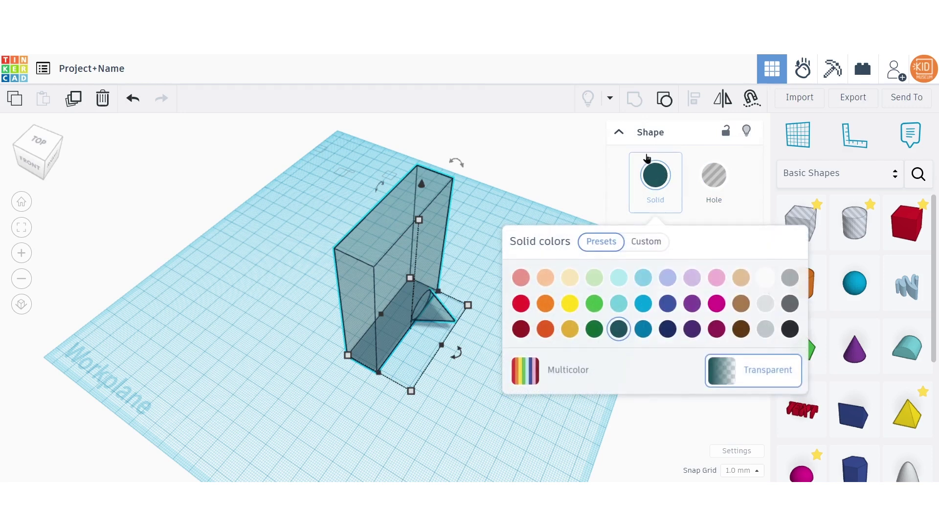
left_click(538, 374)
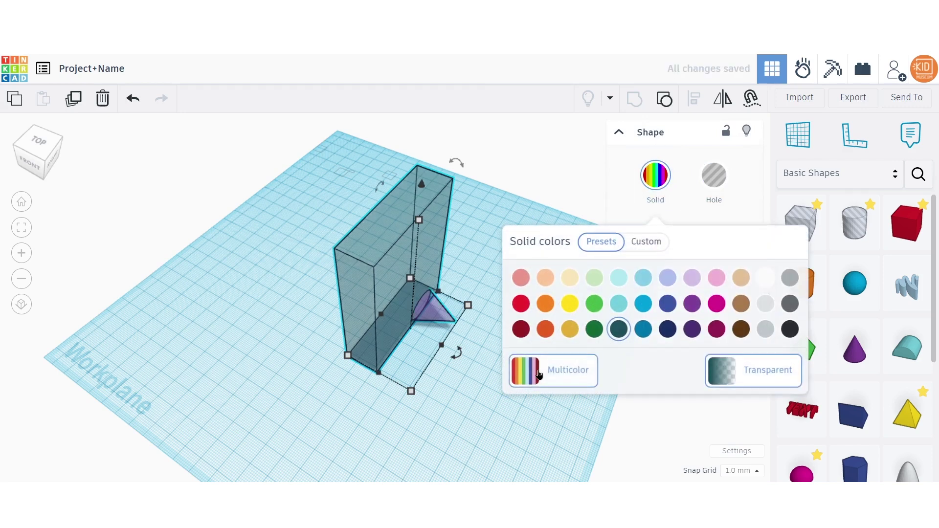
left_click(356, 451)
Step: Try pink and then pale yellow on the wall and cone, then go back to Multicolor
left_click(434, 335)
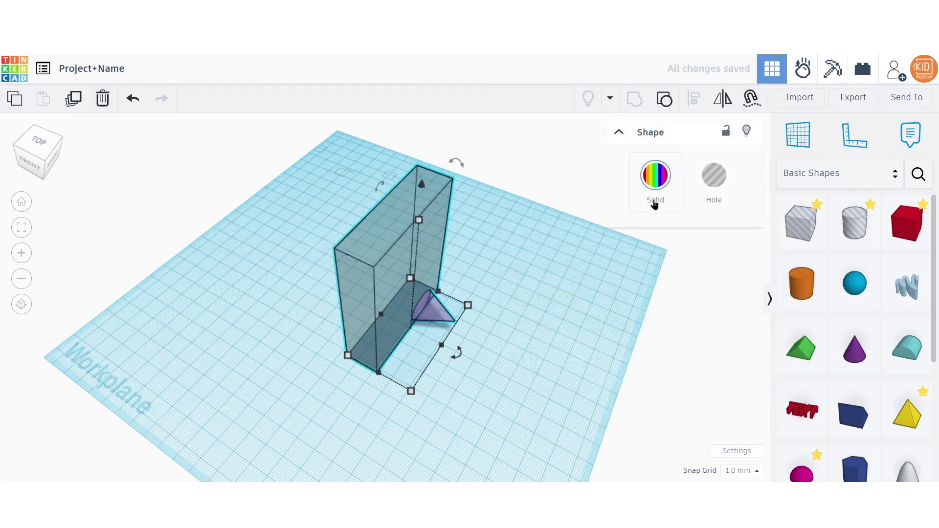
left_click(655, 191)
left_click(716, 277)
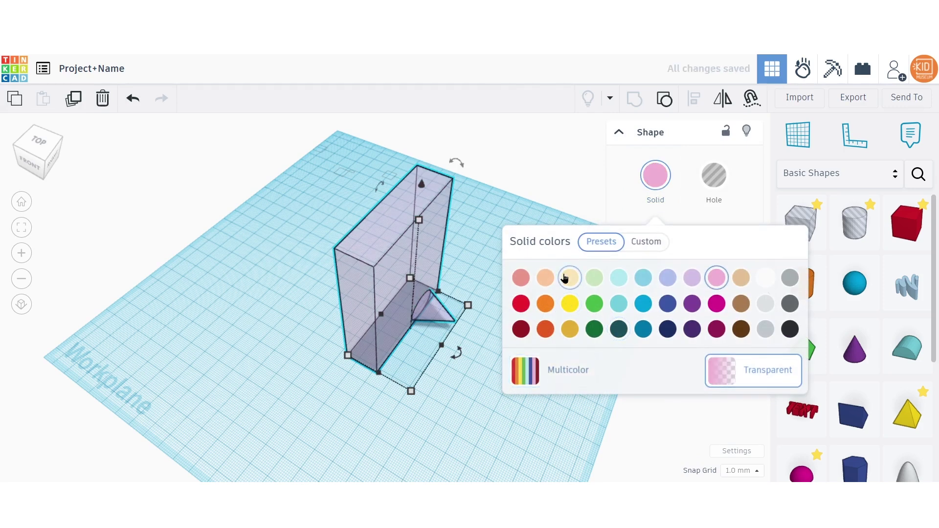
left_click(570, 278)
left_click(537, 370)
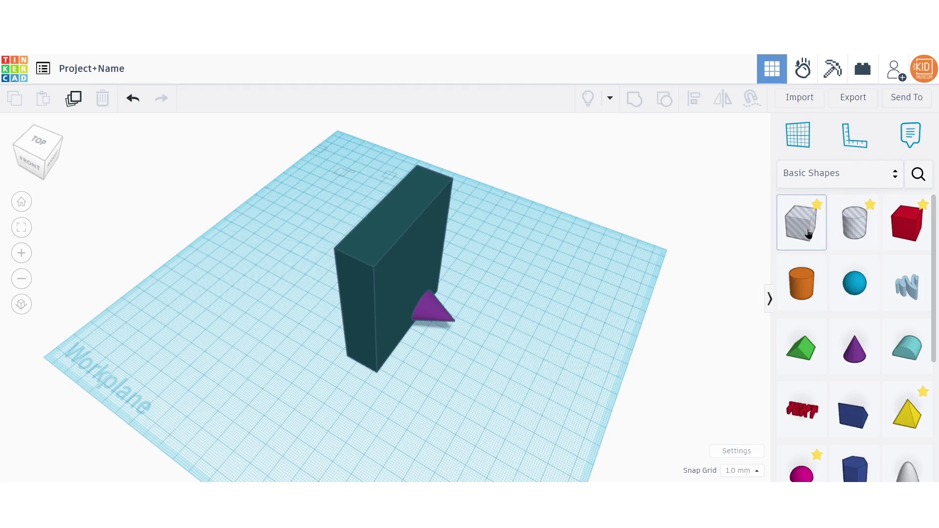
Step: Place a cylinder hole and a box hole on the workplane
left_click(848, 231)
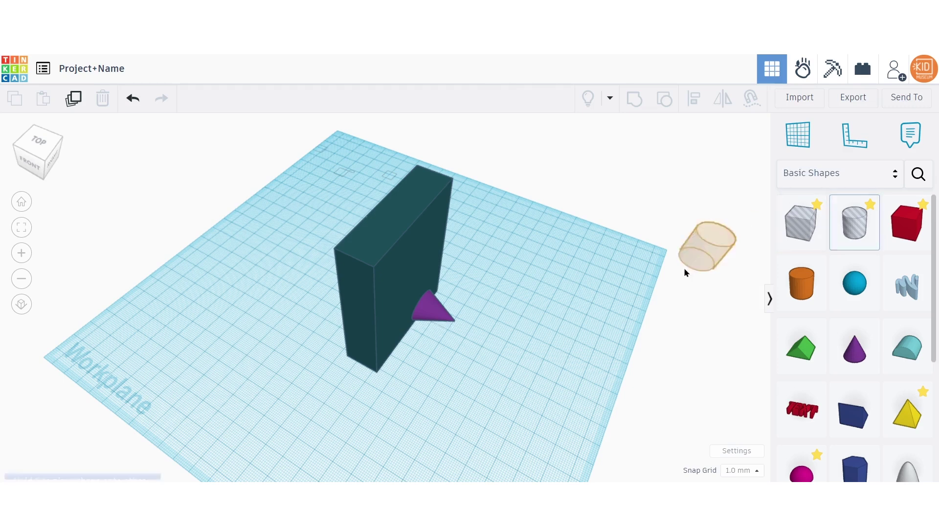
left_click(510, 312)
left_click(801, 223)
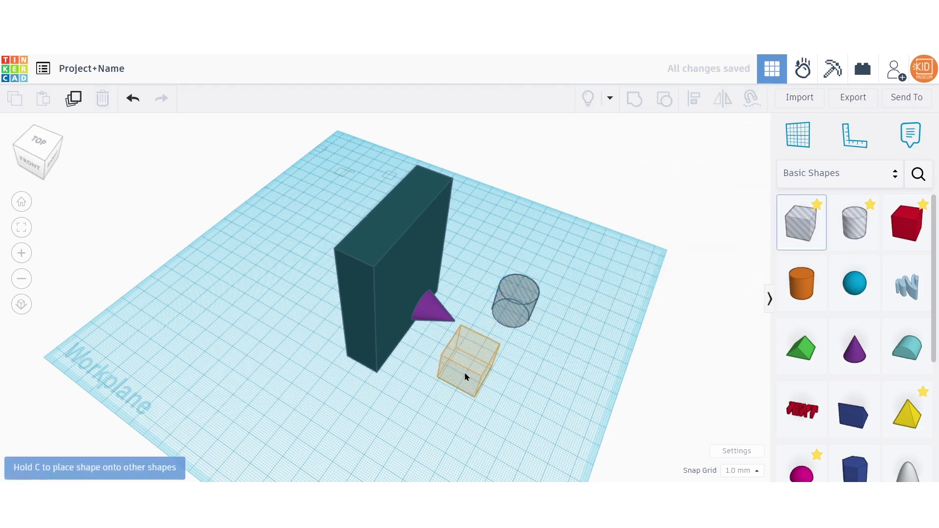
left_click(464, 373)
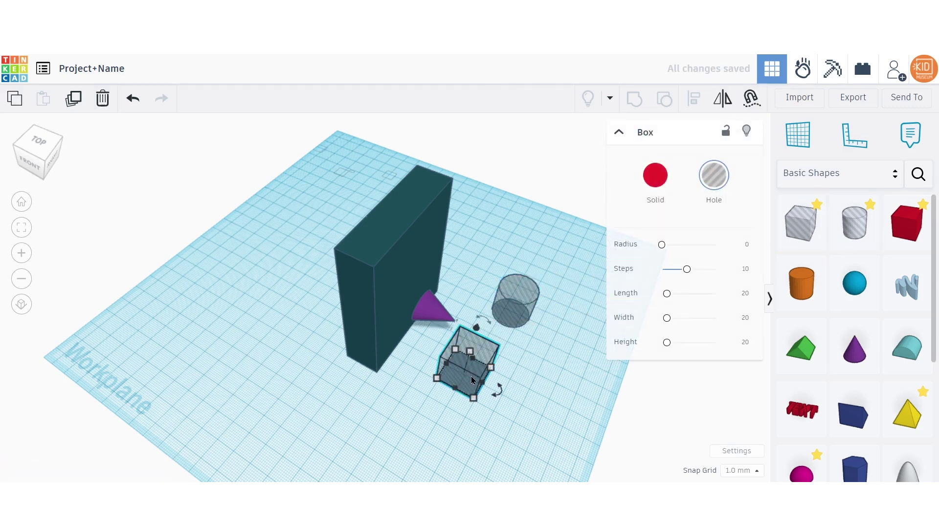
Step: Colour the wall and cone solid red and push the box hole against the wall's base
left_click(433, 308)
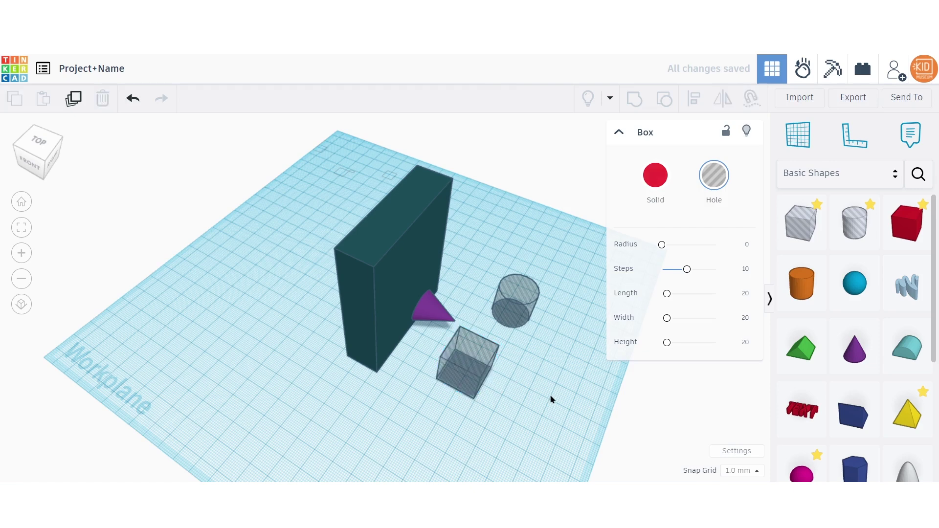
left_click(379, 282, "shift")
left_click(651, 178)
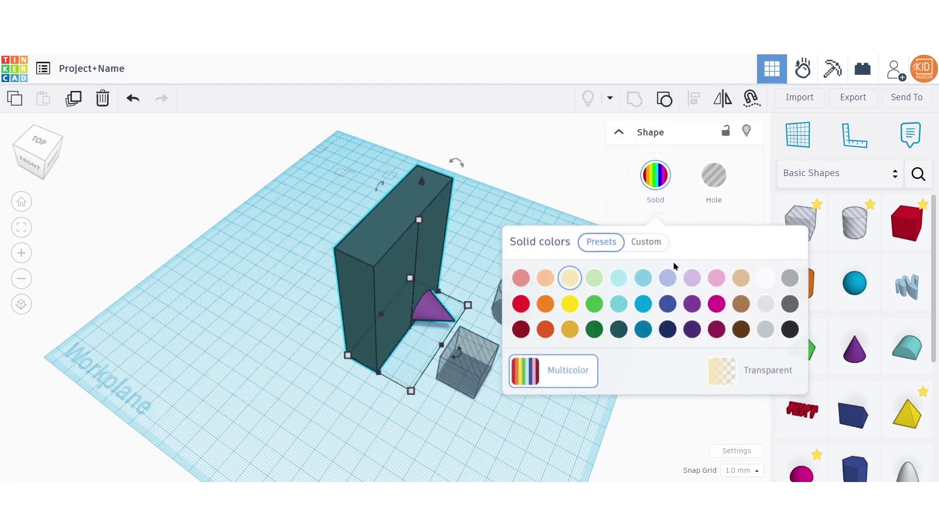
left_click(520, 303)
left_click(417, 416)
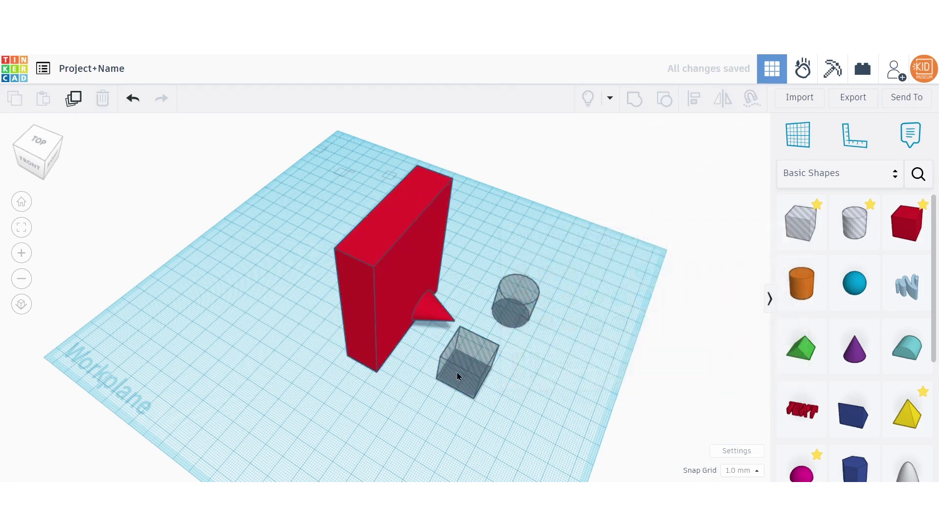
left_click_drag(447, 373, 391, 350)
Step: Group the box hole with the red wall to notch its base, then move the cylinder hole behind the wall
left_click(289, 344)
right_click_drag(289, 343, 127, 323)
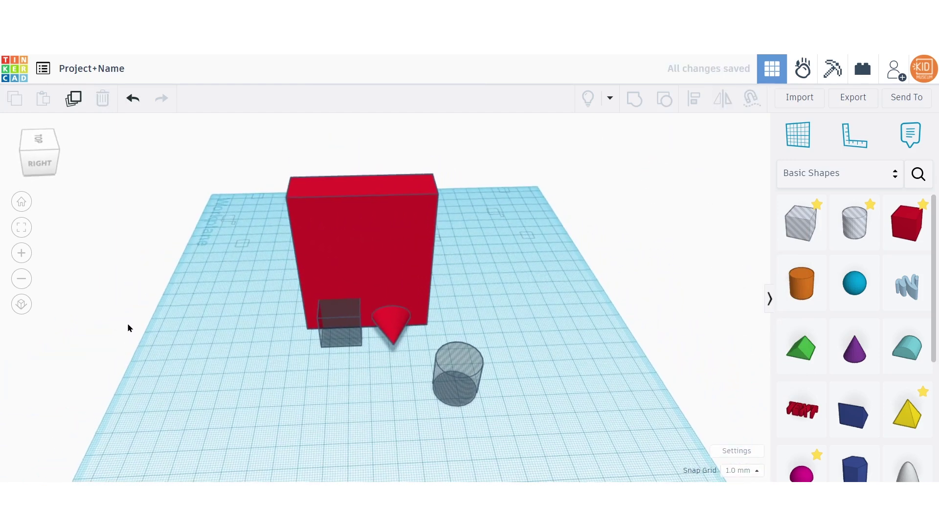
left_click_drag(255, 256, 371, 378)
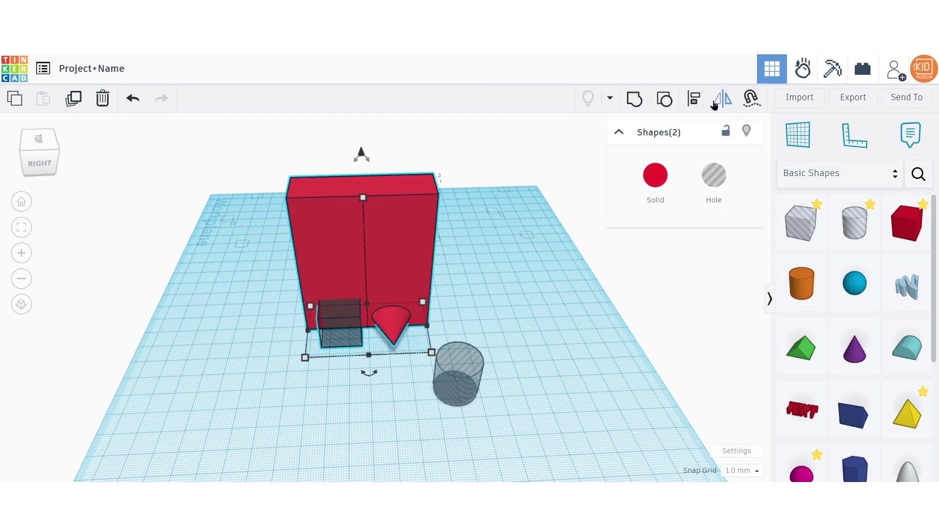
left_click(634, 100)
right_click_drag(205, 413, 336, 402)
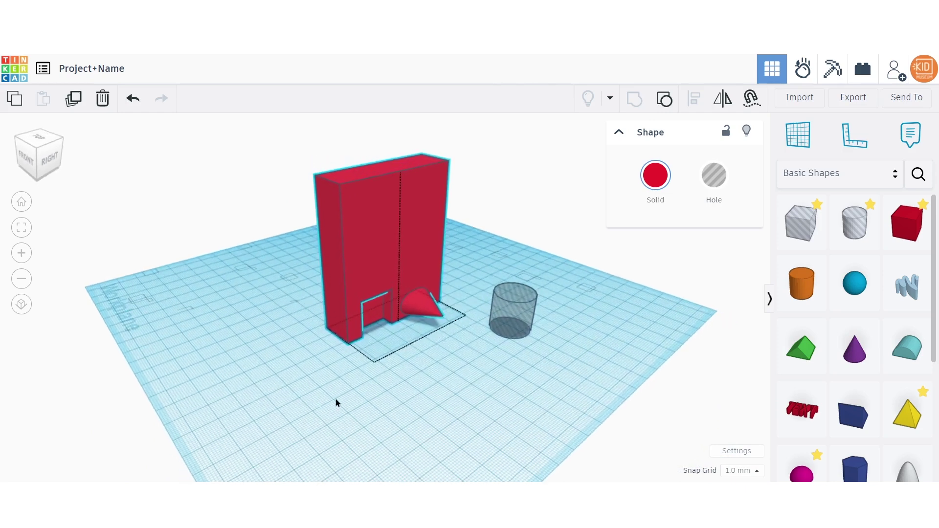
left_click_drag(510, 307, 436, 300)
Step: Set the sideways cylinder hole beside the wall, raise it and enlarge it to 21 × 38
right_click_drag(436, 300, 195, 329)
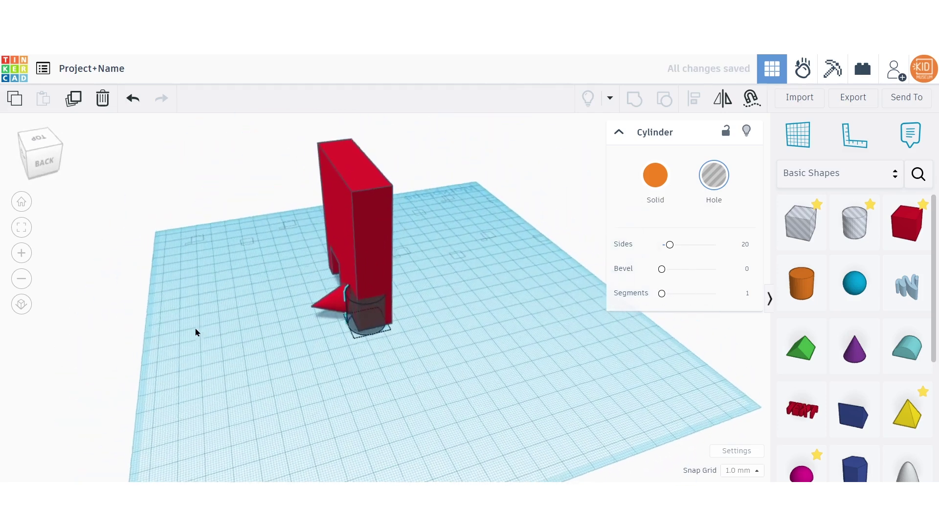
left_click_drag(367, 313, 228, 330)
left_click_drag(293, 277, 354, 196)
left_click_drag(408, 229, 408, 221)
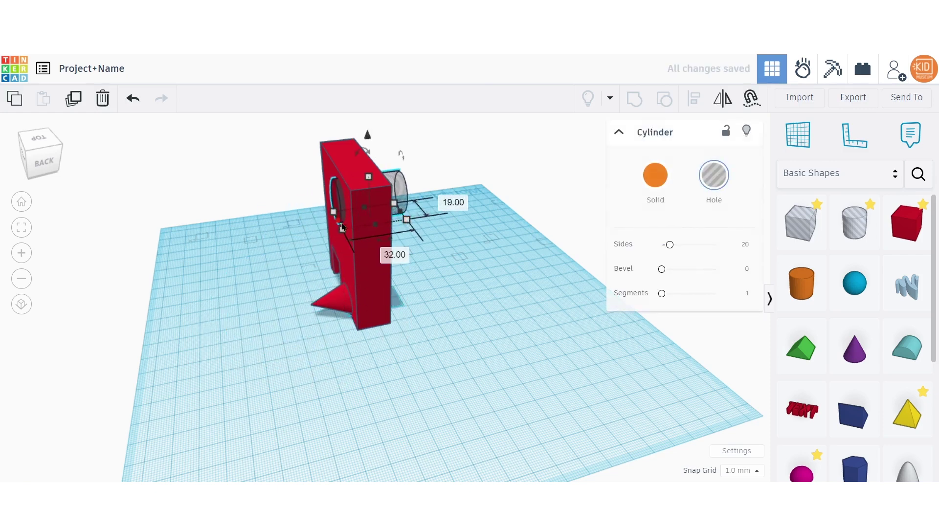
left_click_drag(342, 227, 331, 239)
Step: Group the cylinder hole with the wall to cut a round hole, then undo that grouping
right_click_drag(139, 243, 246, 160)
left_click_drag(442, 280, 442, 279)
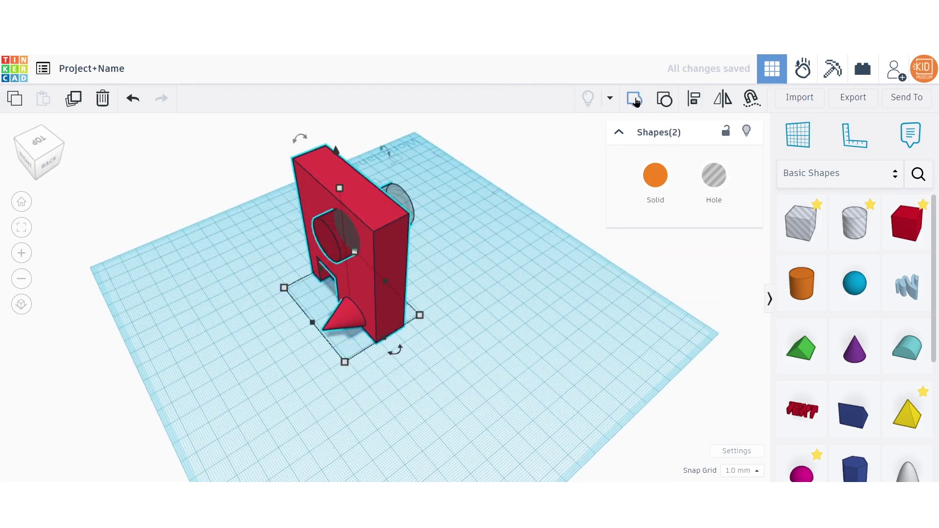
left_click(634, 100)
right_click_drag(315, 379, 379, 348)
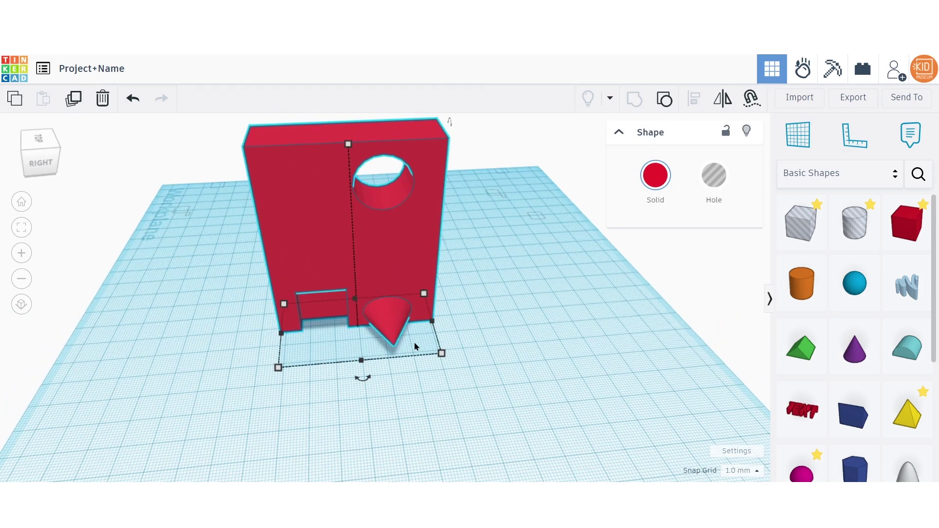
left_click(132, 100)
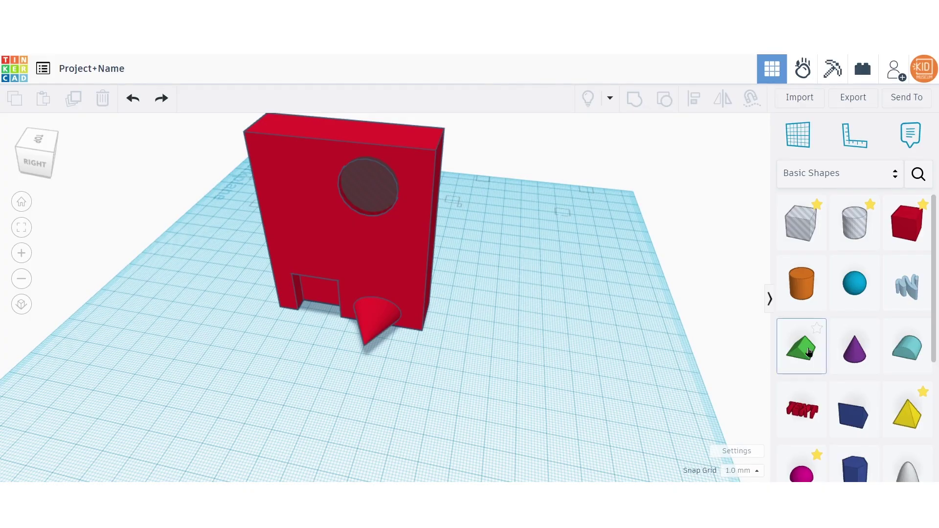
Step: Drag a green Roof shape from Basic Shapes onto the workplane
left_click_drag(809, 352, 535, 374)
Step: Cruise the green roof onto the red wall's top with C and stretch it to 61 × 18.89 mm
right_click_drag(626, 384, 478, 399)
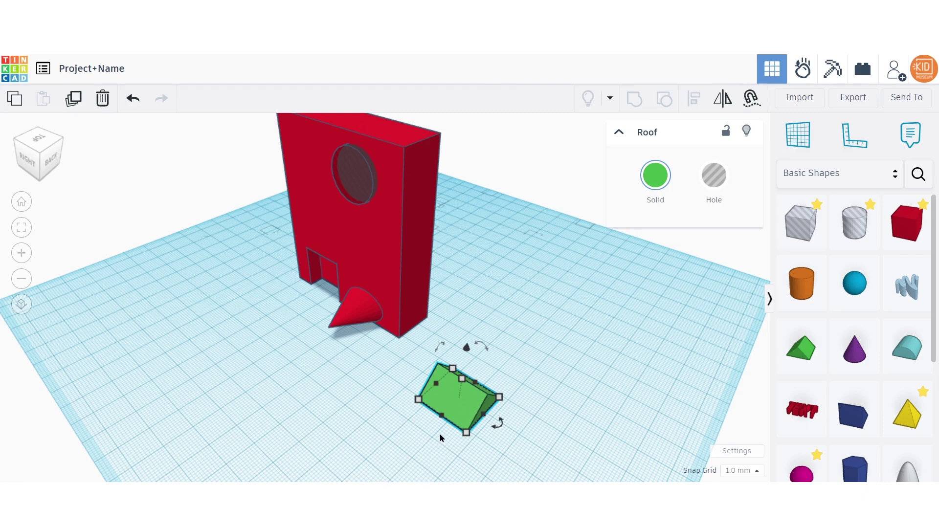
key("c")
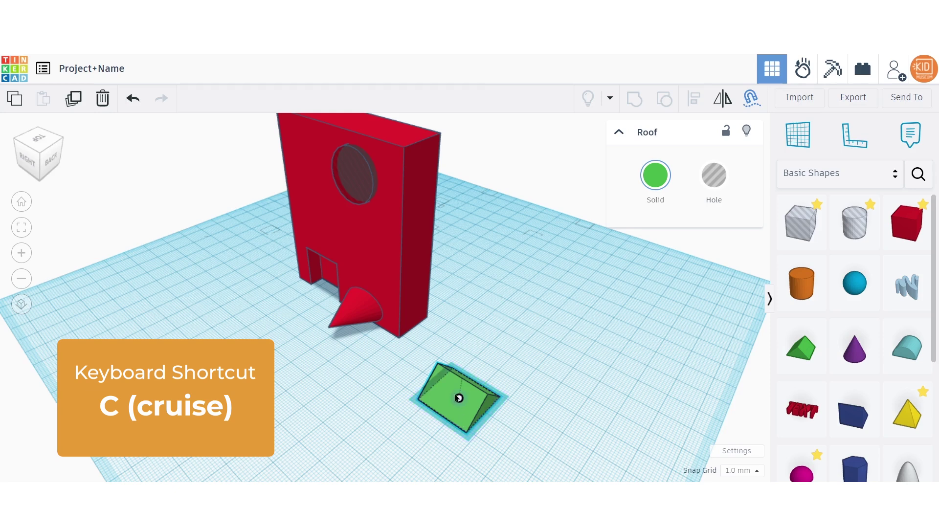
left_click_drag(458, 398, 397, 132)
key("w")
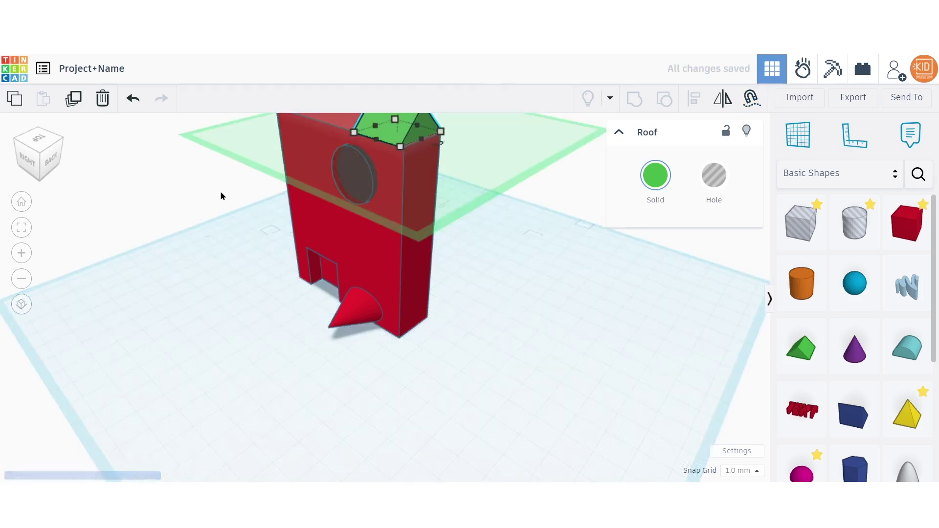
right_click_drag(220, 195, 404, 211)
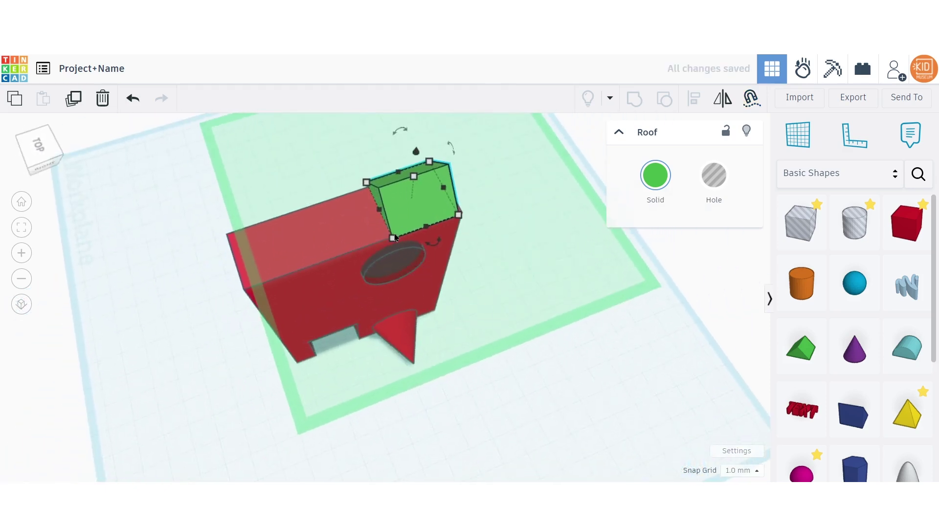
left_click_drag(395, 237, 248, 287)
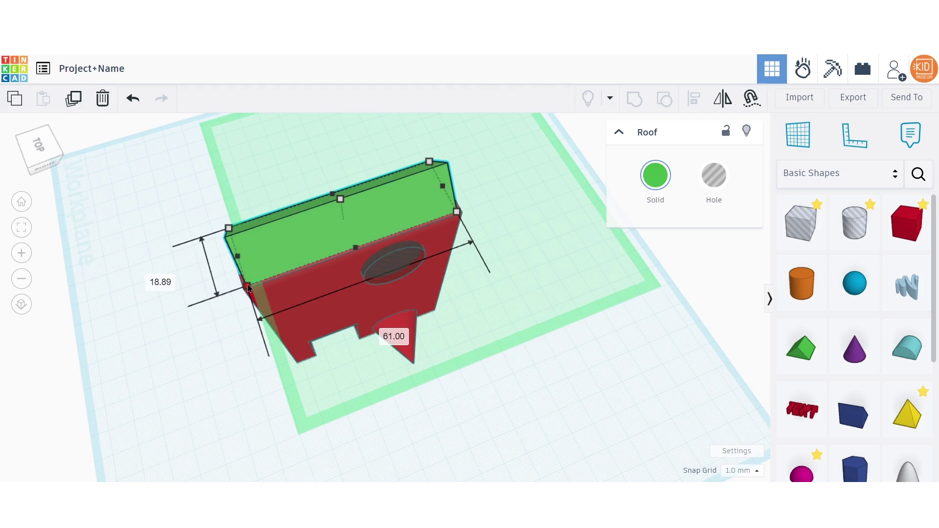